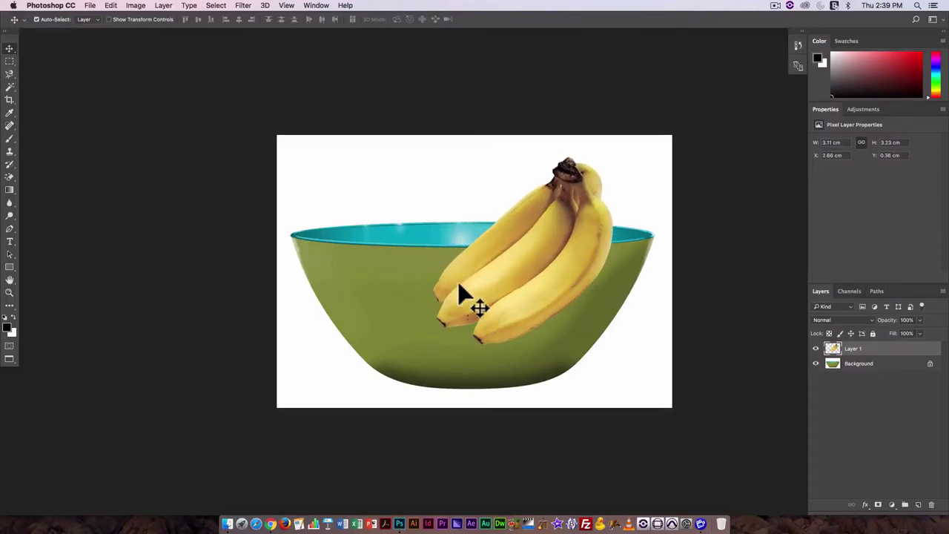
Step: Drag the banana bunch slightly lower so it sits over the bowl's upper right
drag(600, 212, 584, 269)
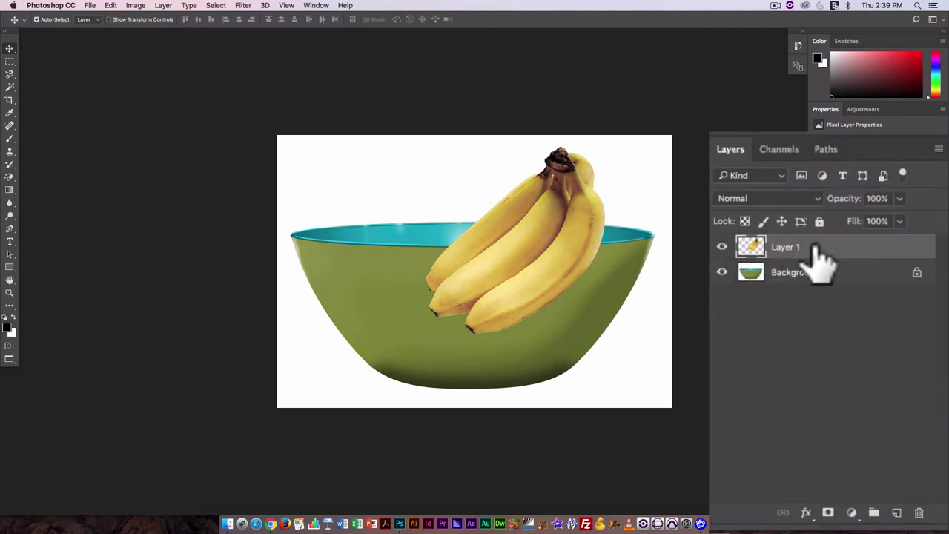
Step: Unlock the bowl background as Layer 0 and stack it above the bananas' Layer 1
click(917, 273)
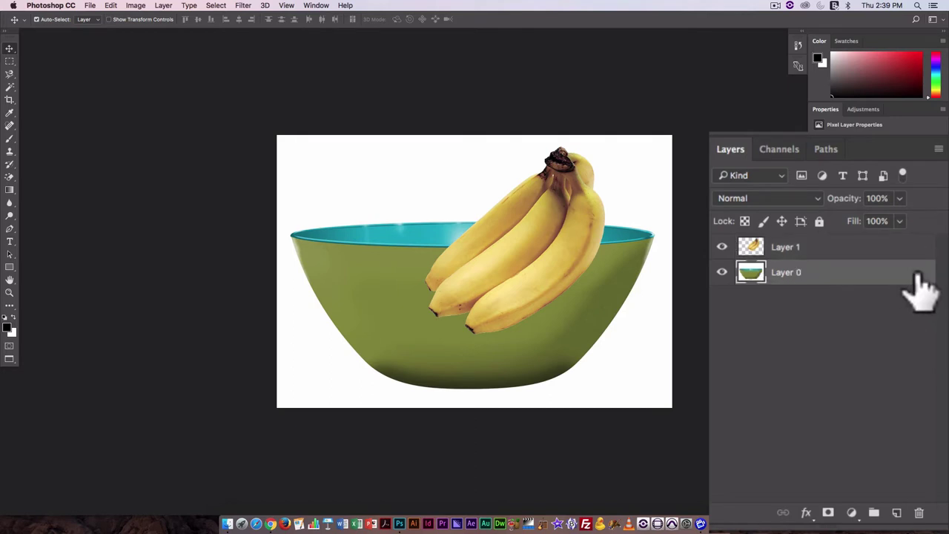
drag(841, 272, 836, 248)
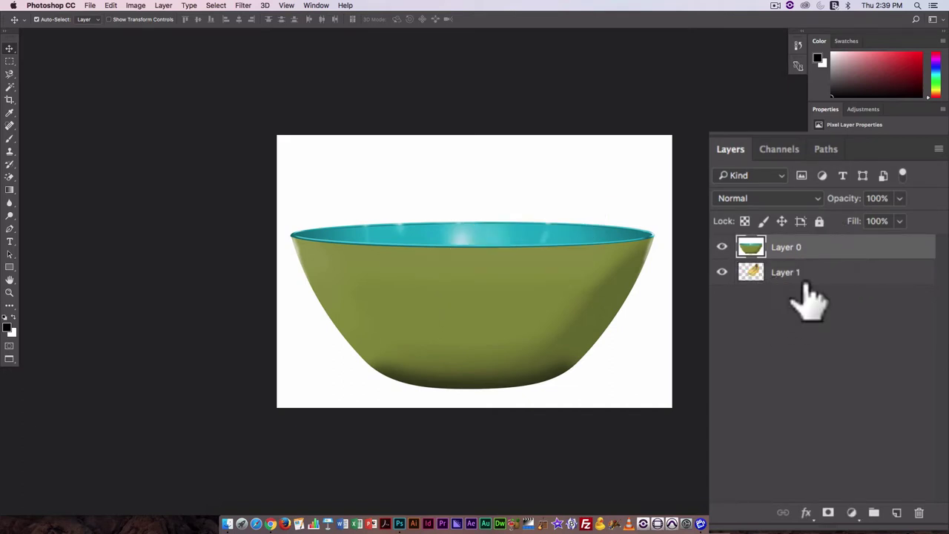
click(721, 247)
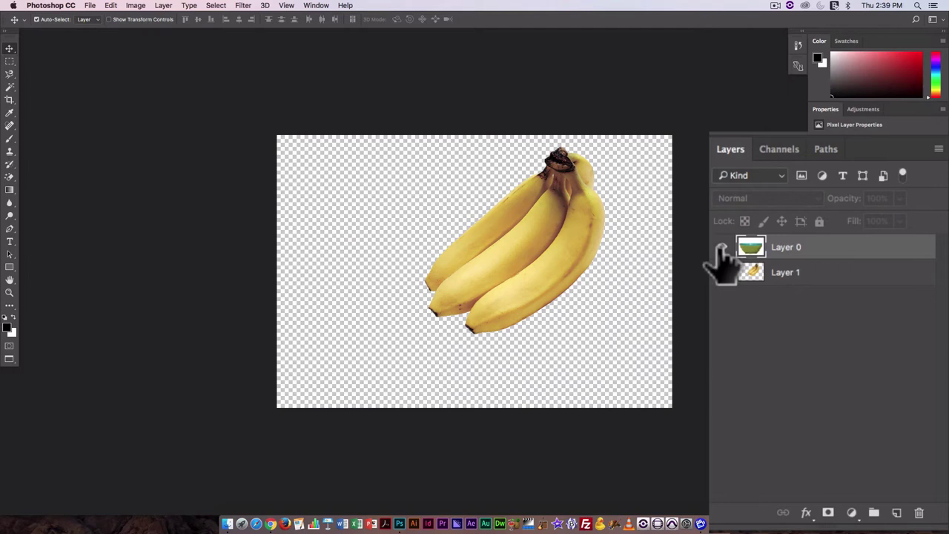
click(721, 247)
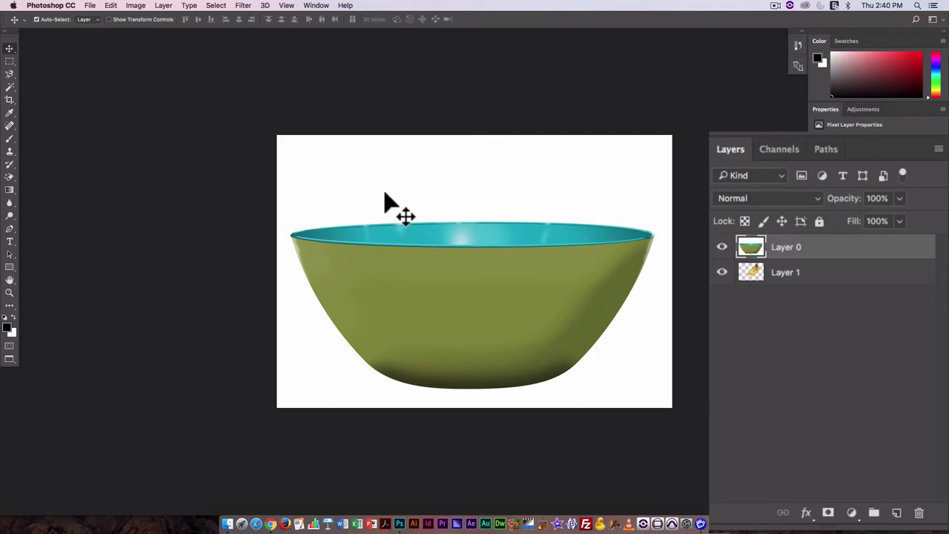
key(super+equal)
key(super+equal)
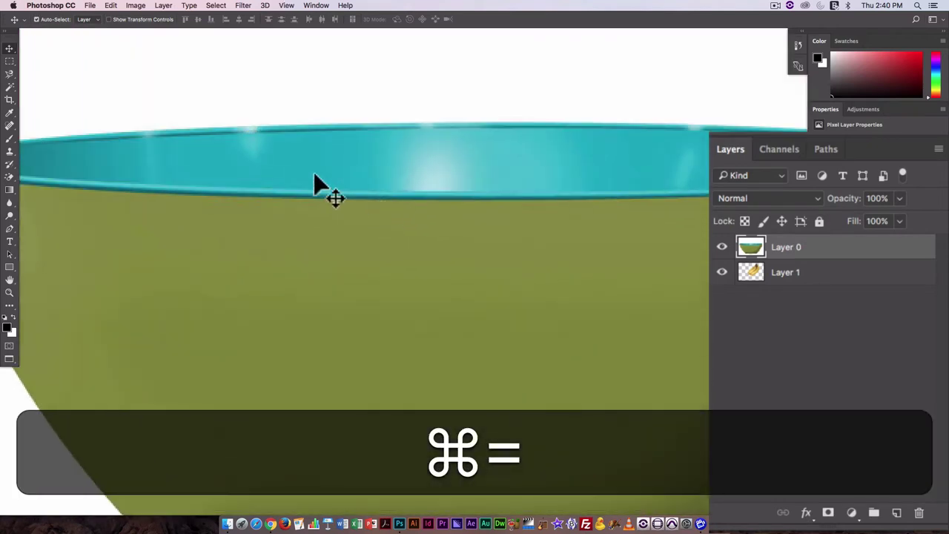
drag(282, 153, 346, 222)
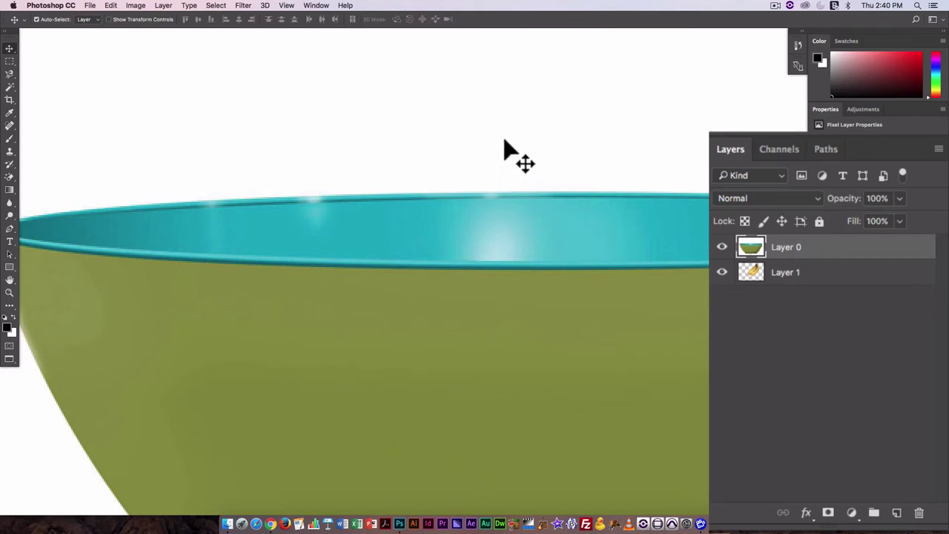
click(520, 215)
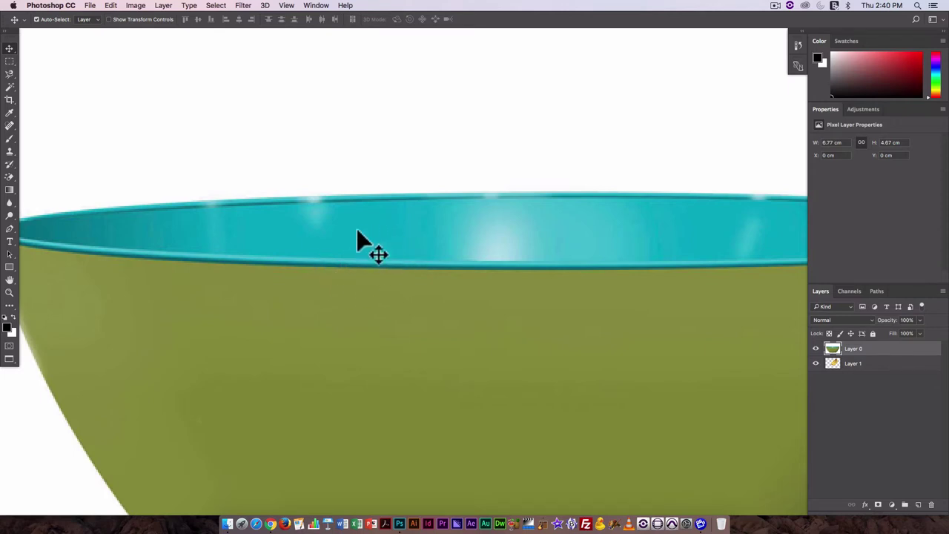
key(super)
key(super+0)
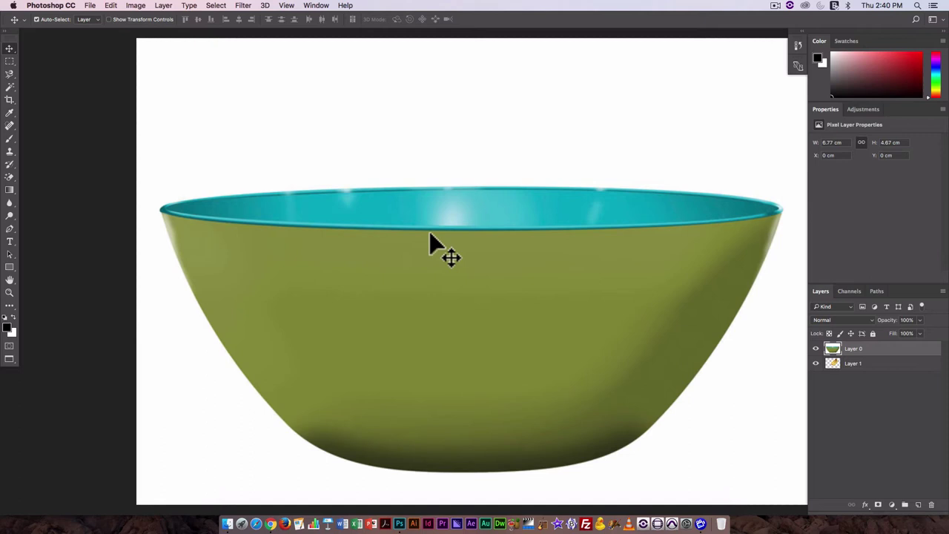
Step: Switch to the Elliptical Marquee, try a first rim selection, then undo it
click(9, 60)
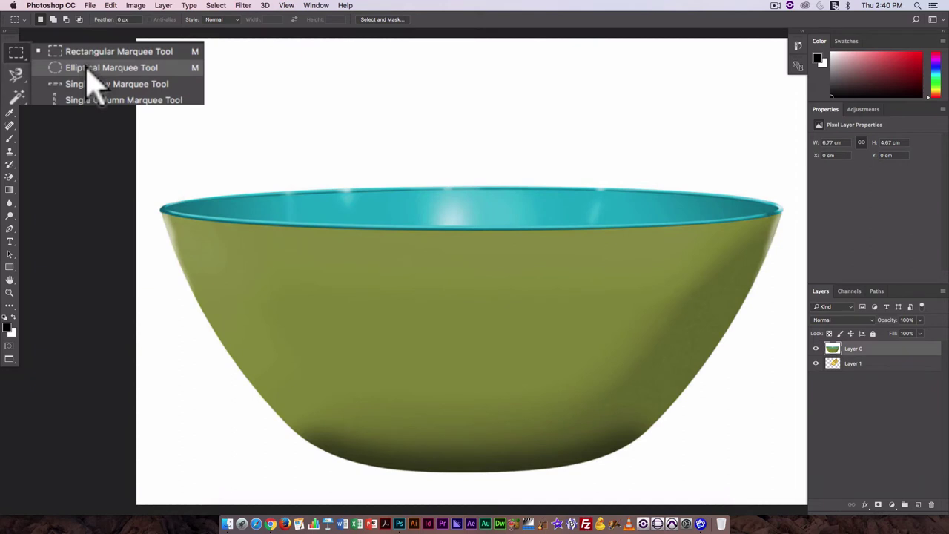
click(49, 69)
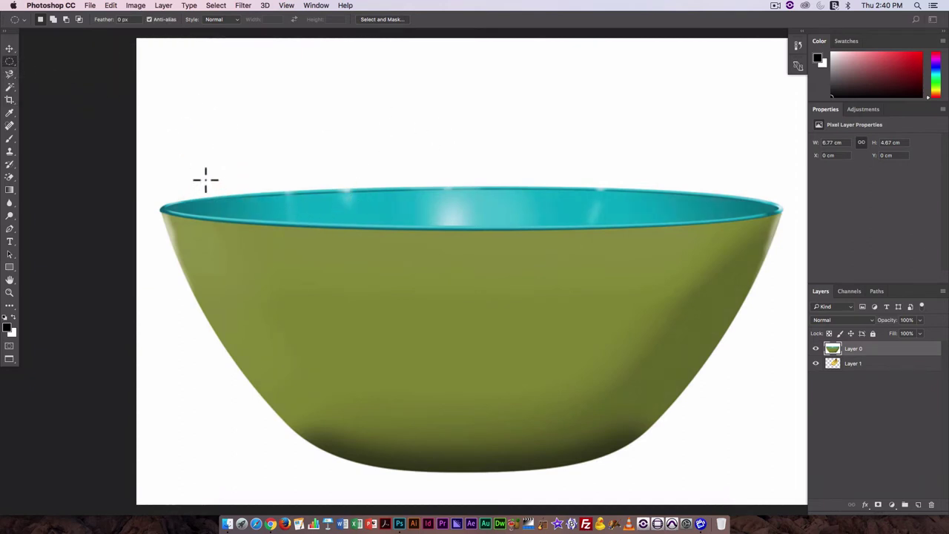
drag(205, 178, 509, 247)
scroll(509, 248, right, 5)
scroll(193, 212, right, 10)
drag(396, 214, 171, 192)
key(super+0)
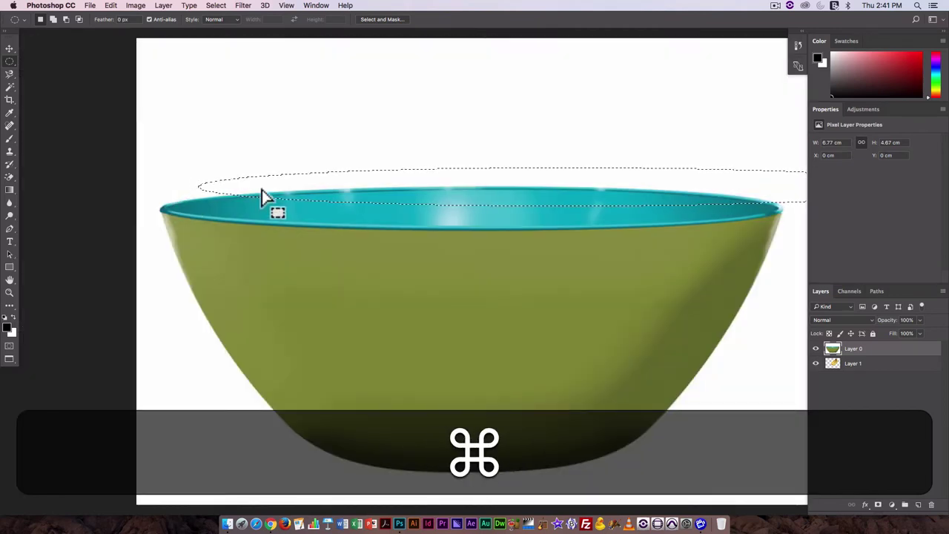
key(super+z)
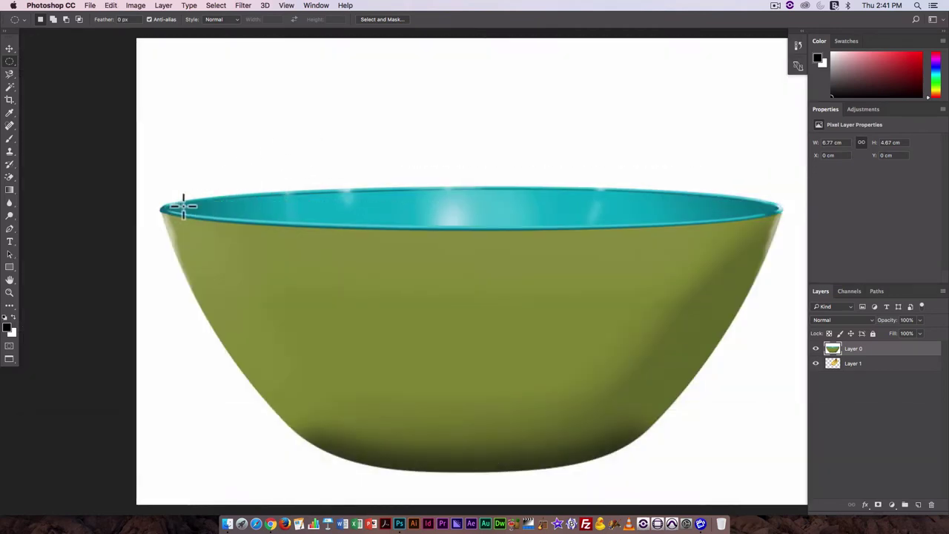
Step: Draw an ellipse from the rim's left to right end, shifting it to fit the opening
drag(180, 203, 478, 215)
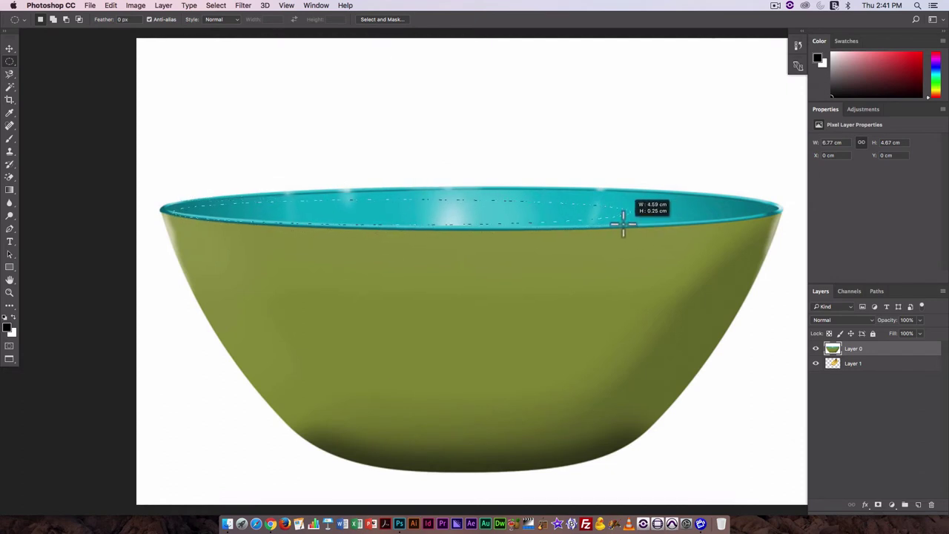
drag(743, 223, 670, 216)
key(space)
key(space)
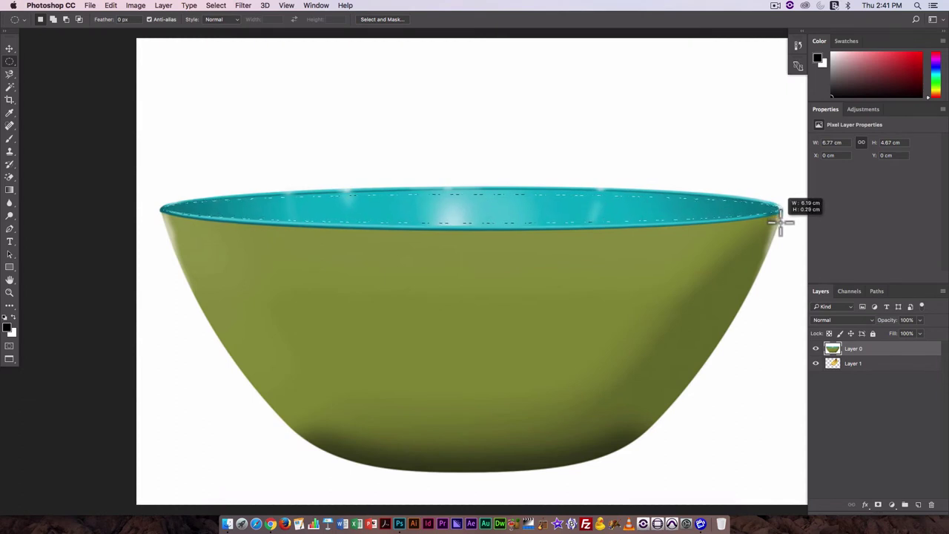
key(space)
mouse_move(780, 223)
mouse_down()
mouse_move(748, 219)
mouse_move(782, 224)
mouse_up()
key(space)
key(space)
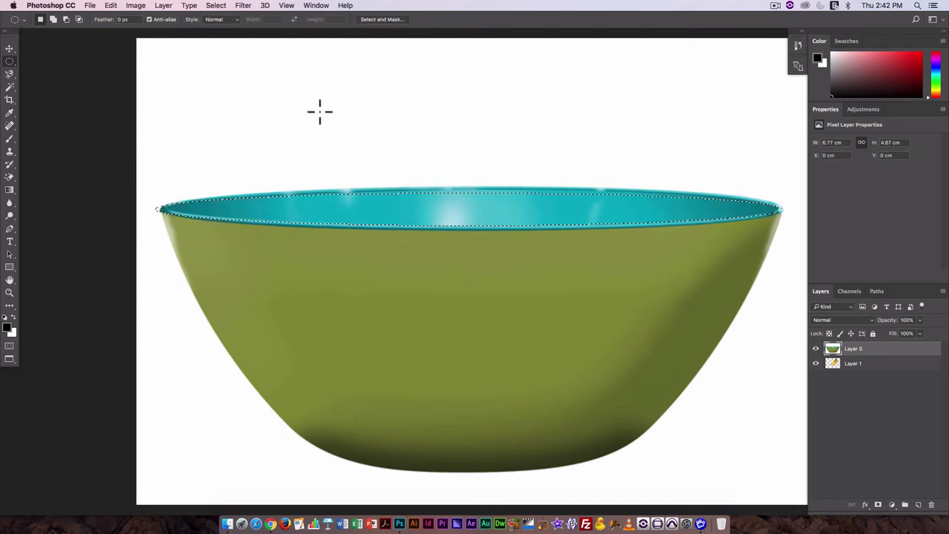
Step: Add a rectangular band above the rim to the selection, then subtract its upper part
click(9, 62)
click(44, 61)
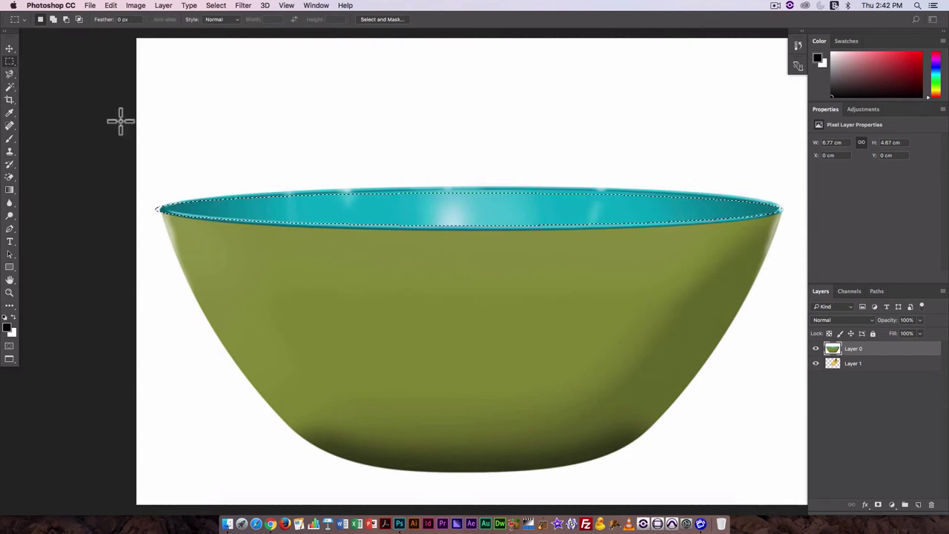
click(54, 19)
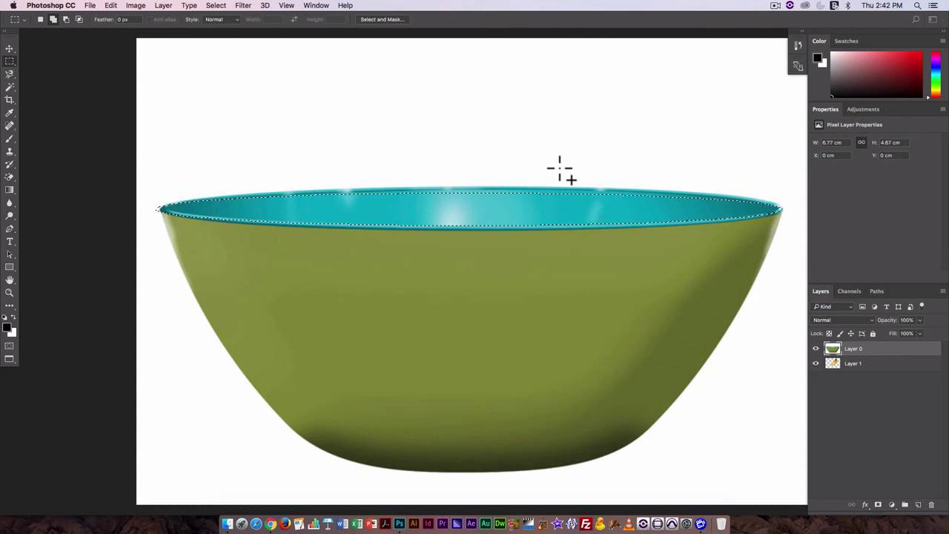
drag(766, 207, 156, 101)
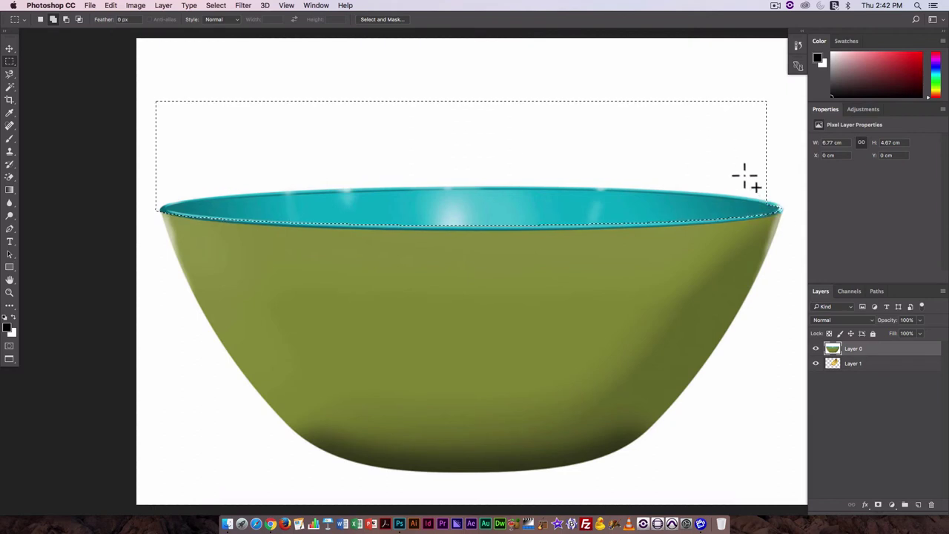
drag(758, 208, 792, 193)
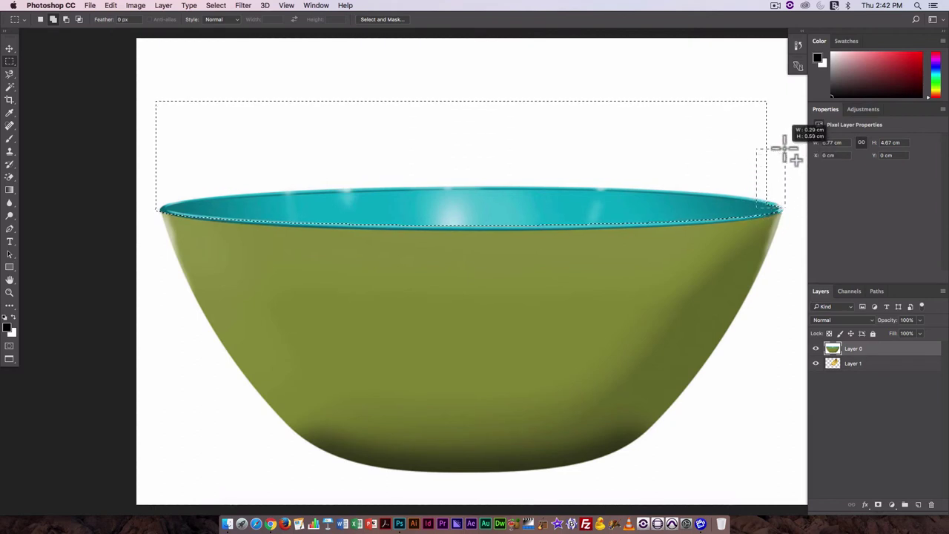
drag(784, 149, 791, 107)
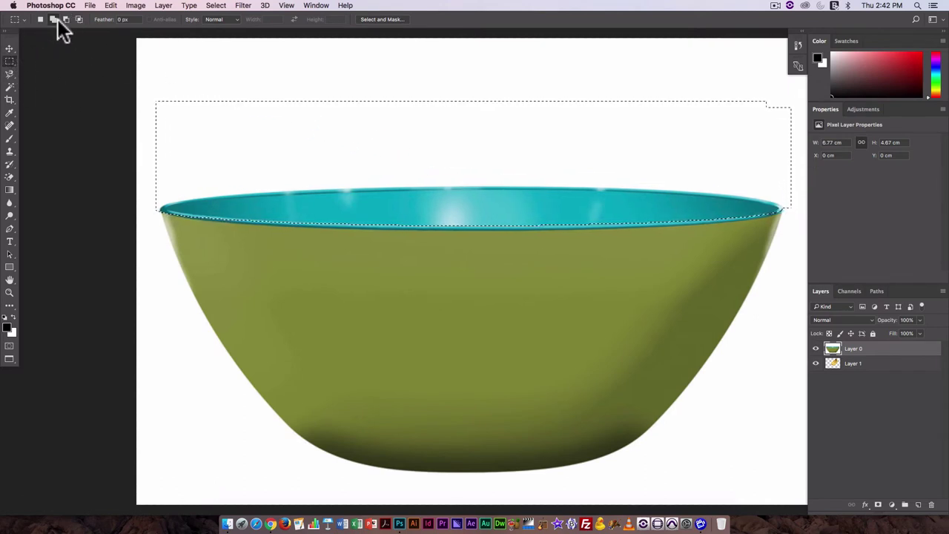
click(66, 19)
drag(143, 95, 798, 186)
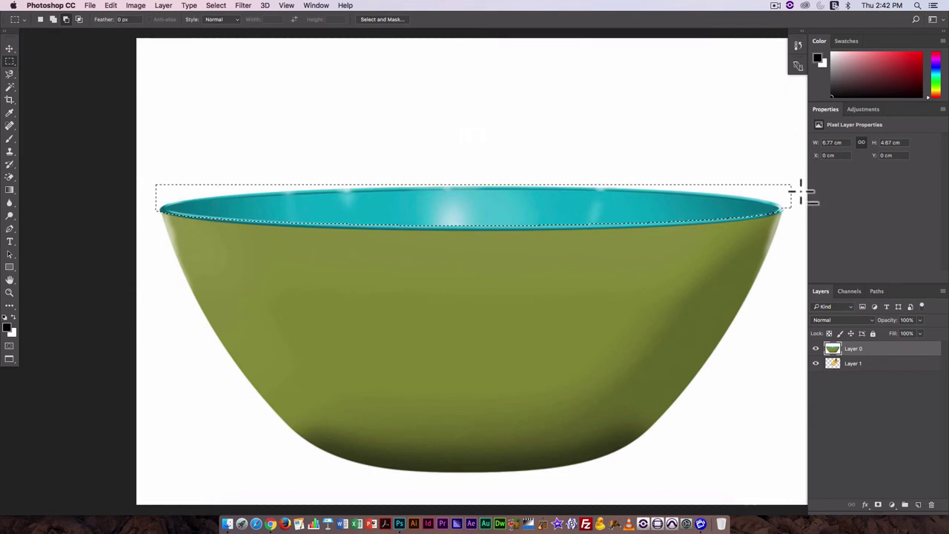
Step: Put the rim selection into Transform Selection mode from the Select menu
click(216, 5)
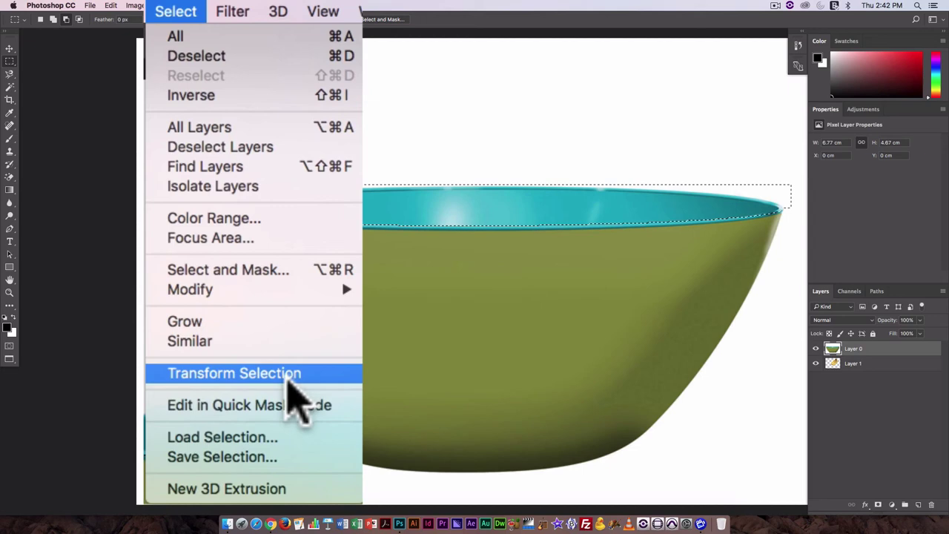
mouse_move(113, 7)
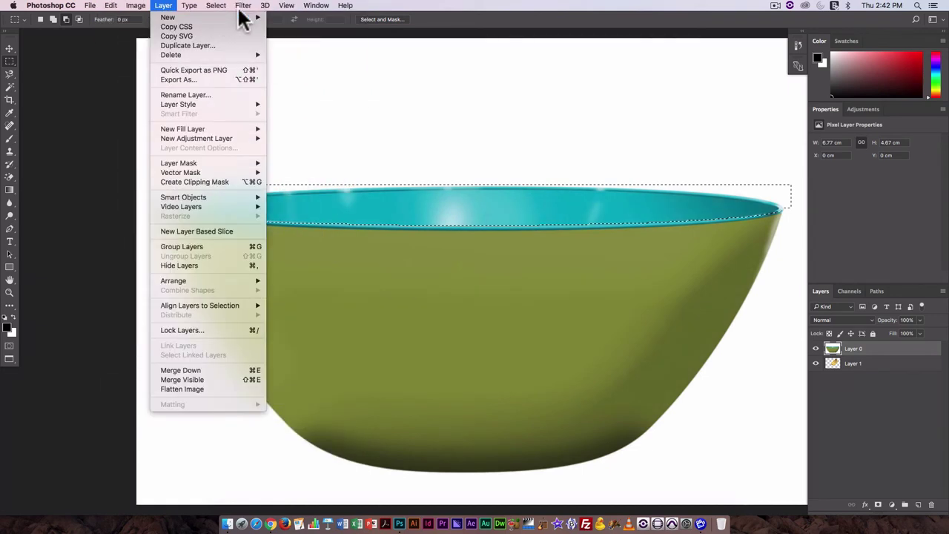
mouse_move(221, 9)
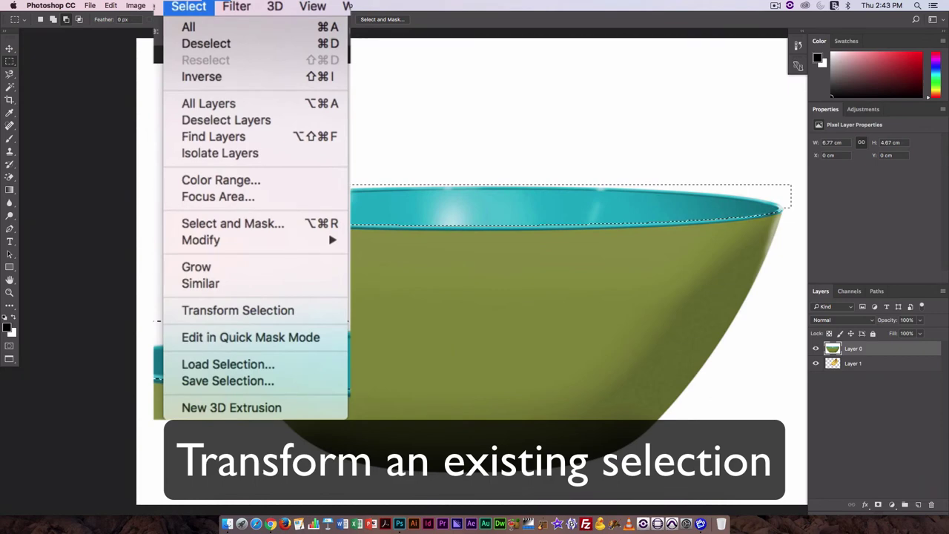
click(233, 311)
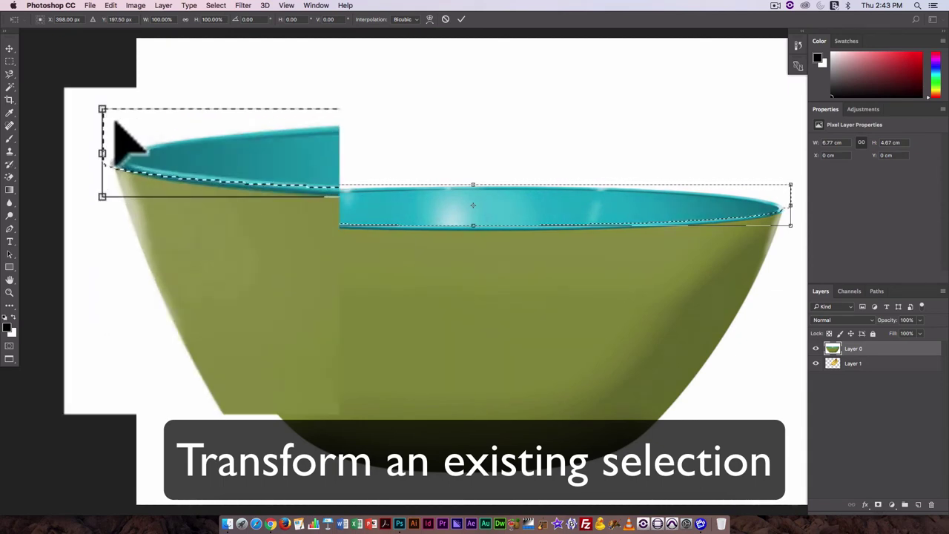
right_click(158, 189)
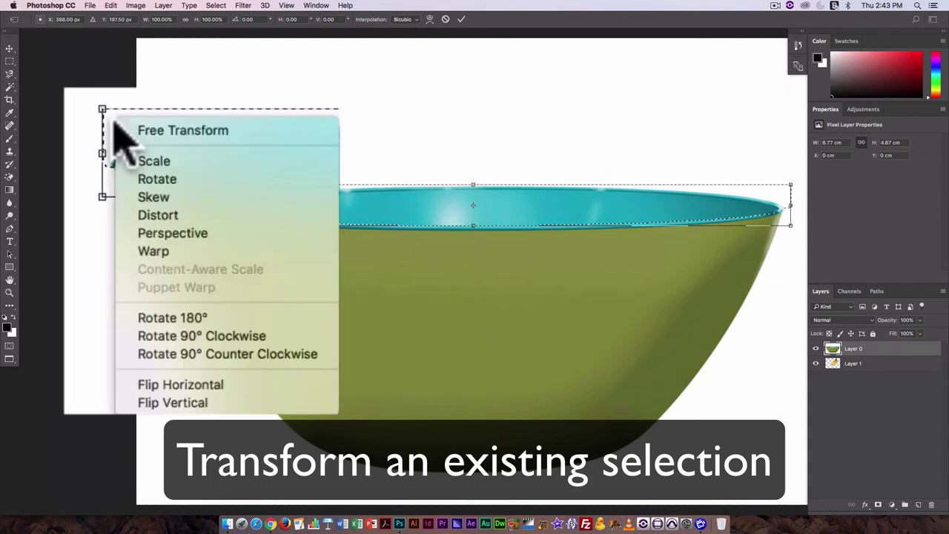
click(165, 131)
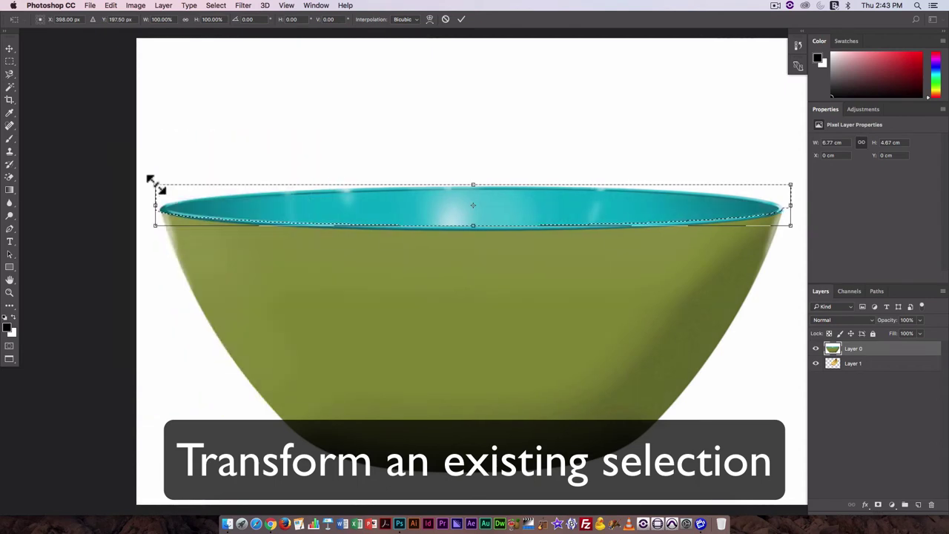
Step: Skew the selection, raising its top corners and adjusting its bottom to follow the tilted rim
right_click(165, 197)
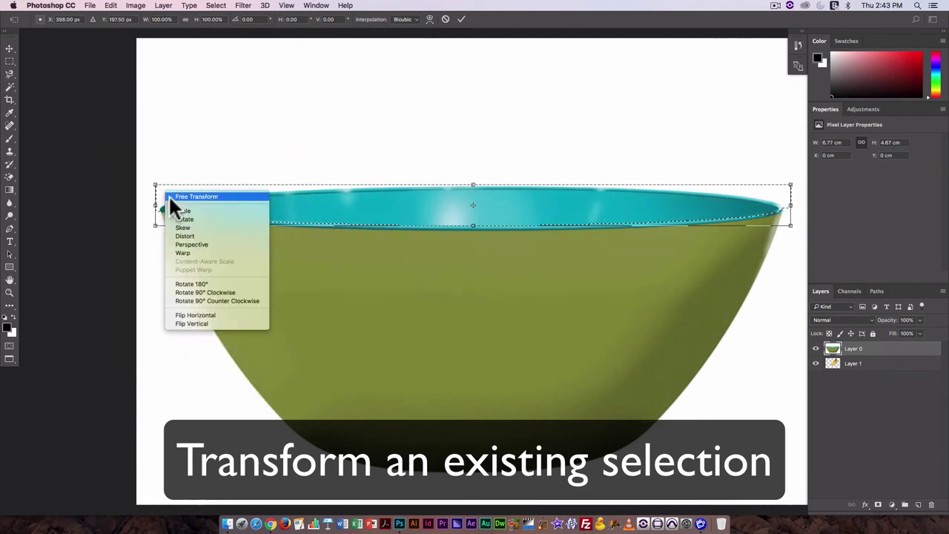
click(191, 227)
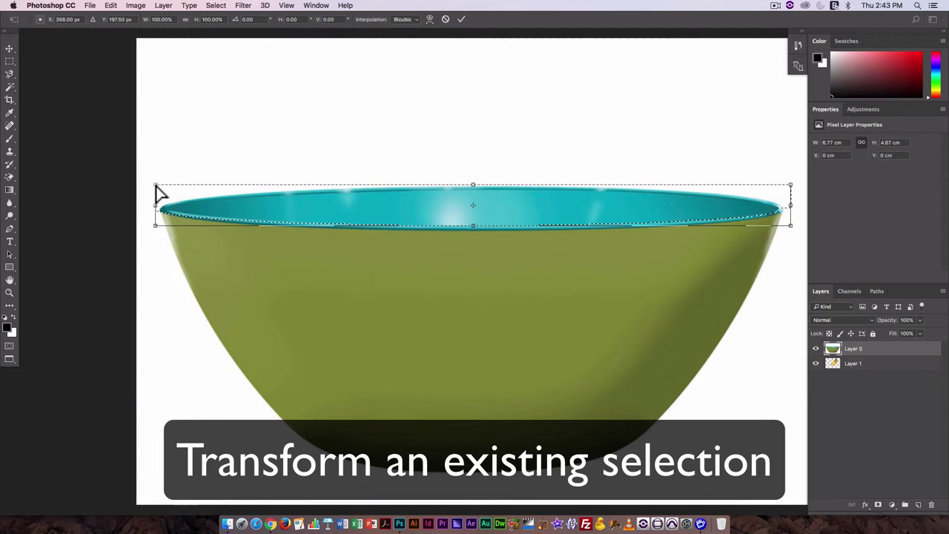
drag(156, 186, 156, 172)
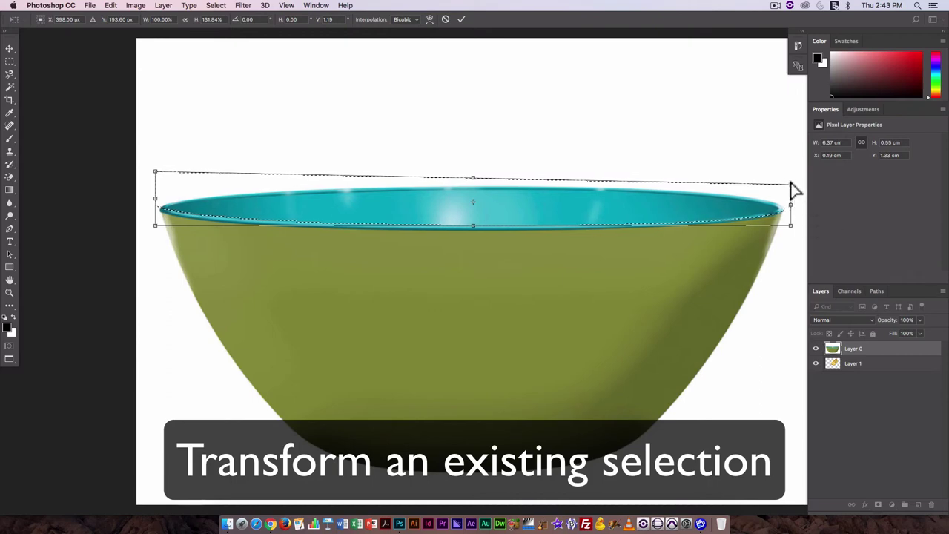
drag(791, 184, 789, 180)
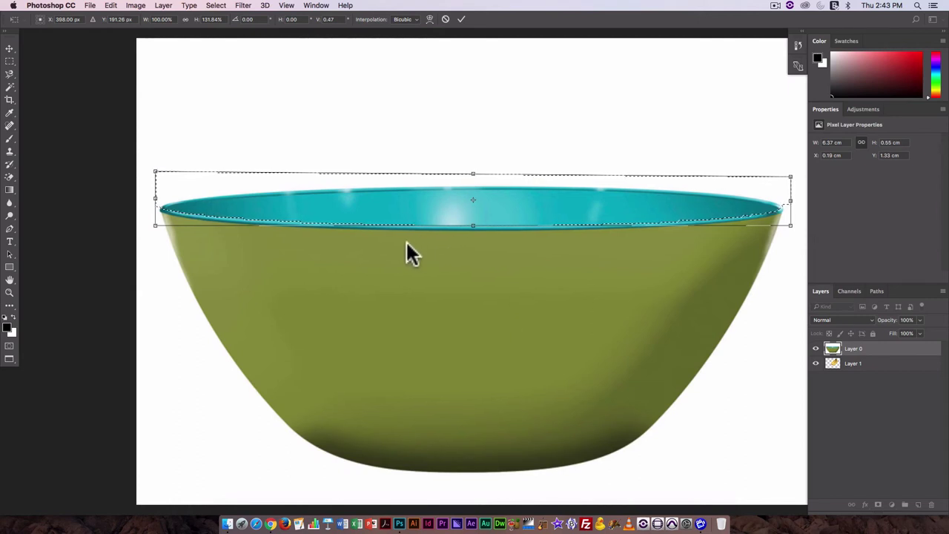
drag(475, 226, 474, 232)
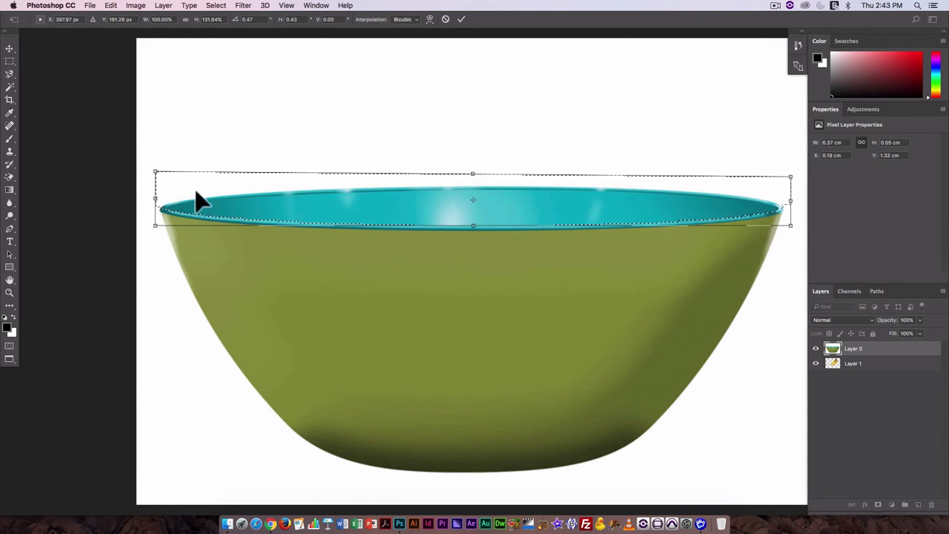
Step: Commit the transform and copy-paste the teal rim onto a new Layer 2
key(Return)
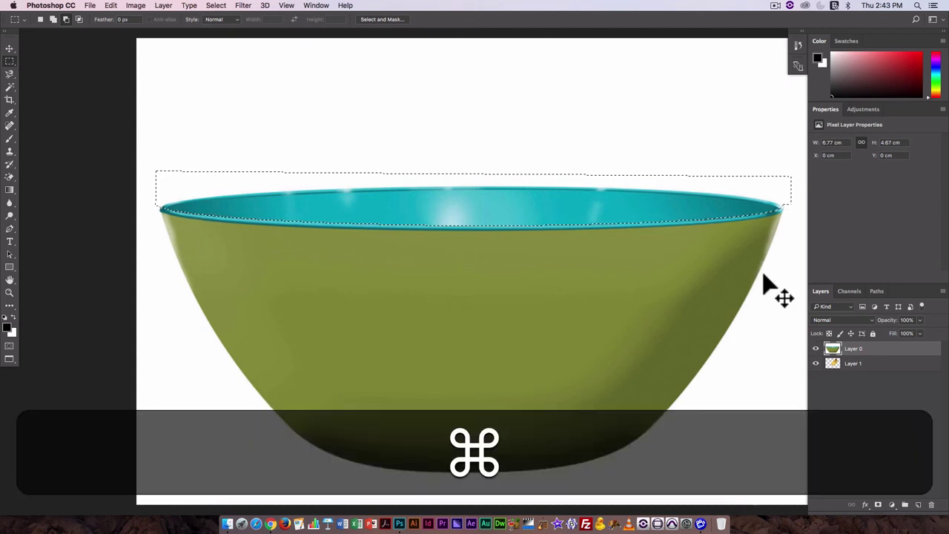
key(super+c)
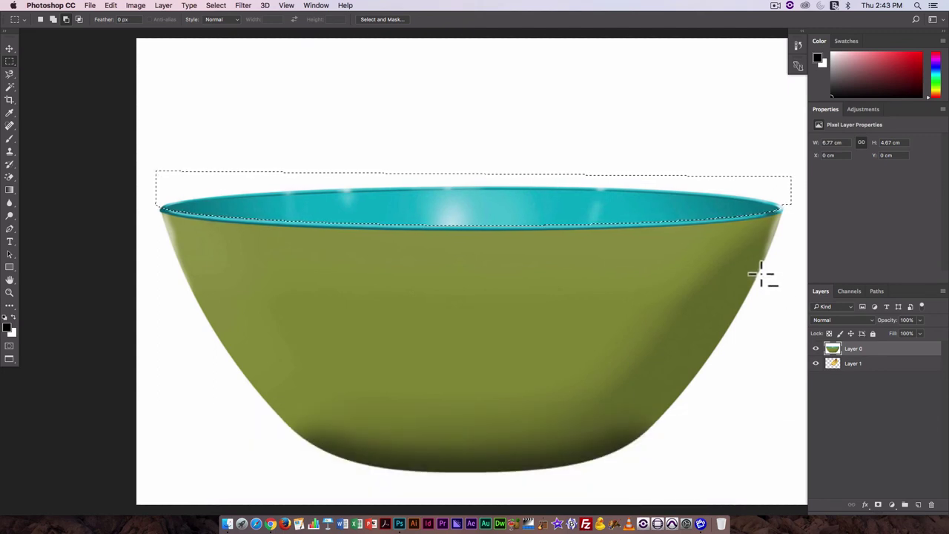
key(super+v)
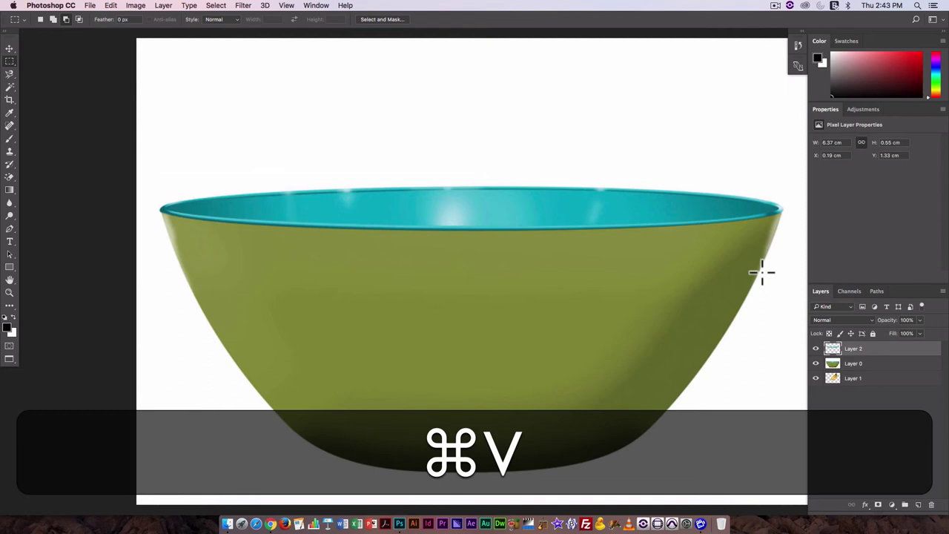
Step: Reselect the rim selection and rename Layer 0 to 'bowl-front'
click(218, 6)
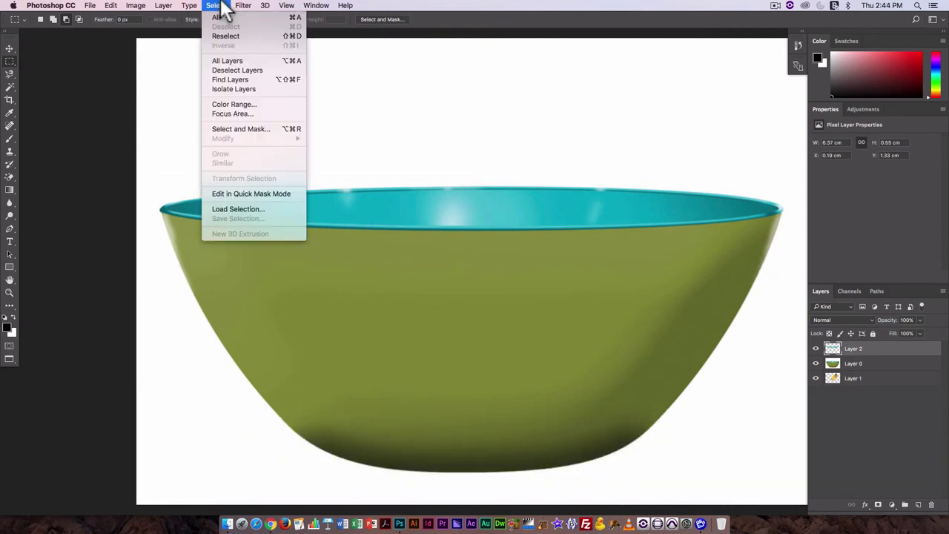
click(224, 36)
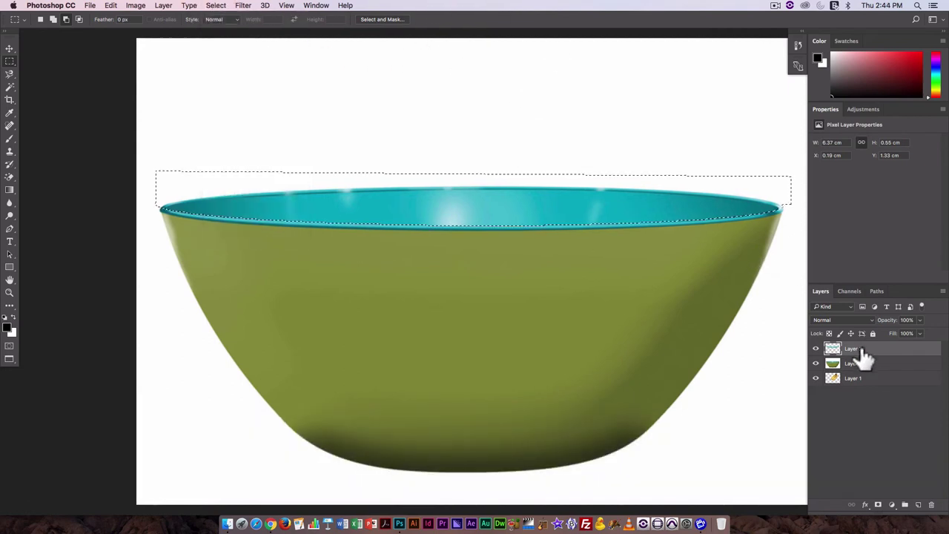
click(859, 363)
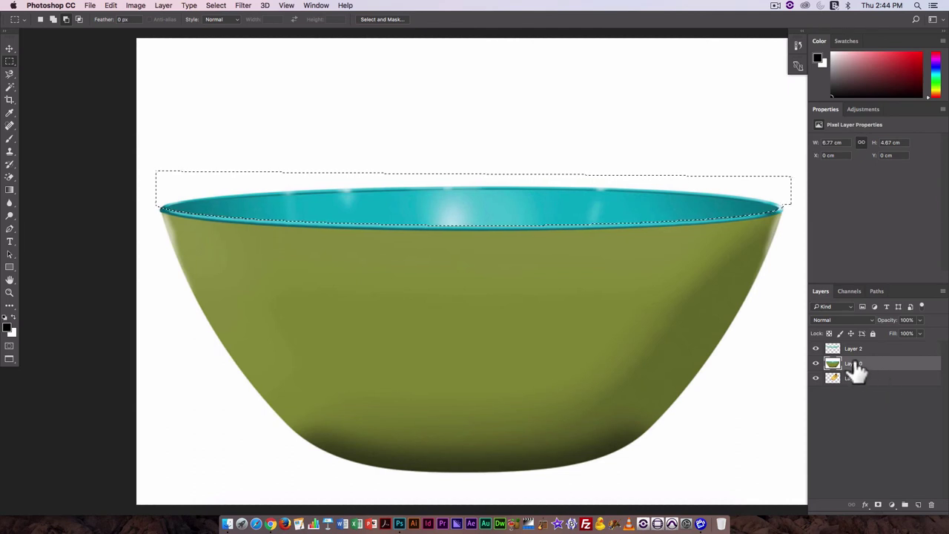
text(b)
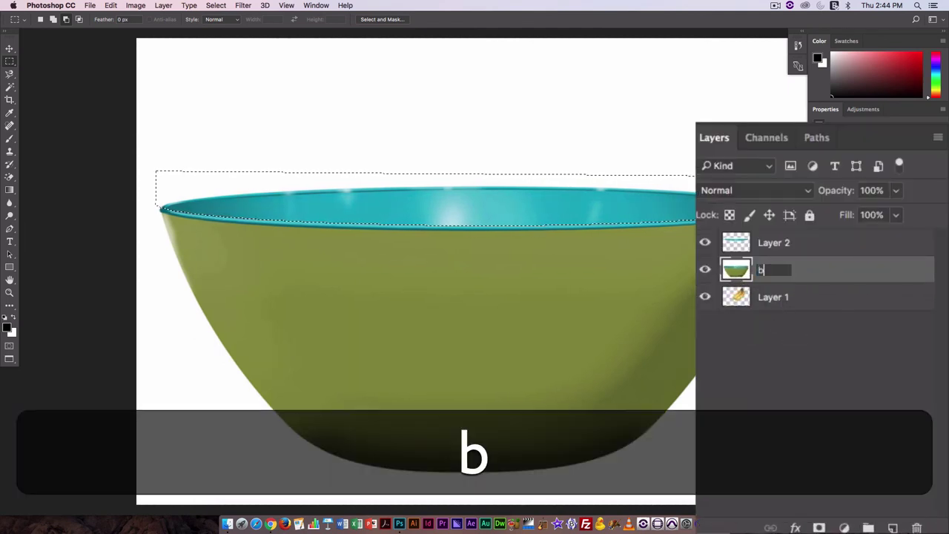
text(owl)
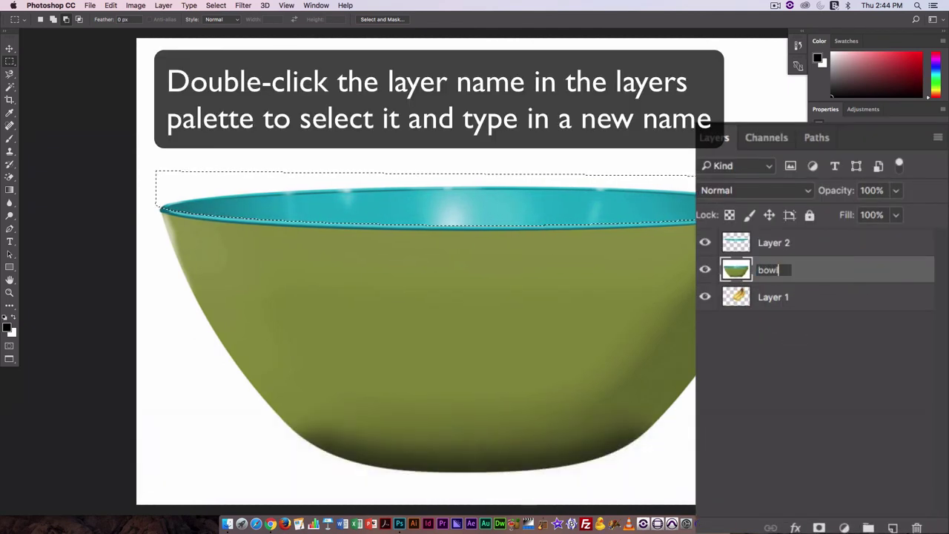
text(-)
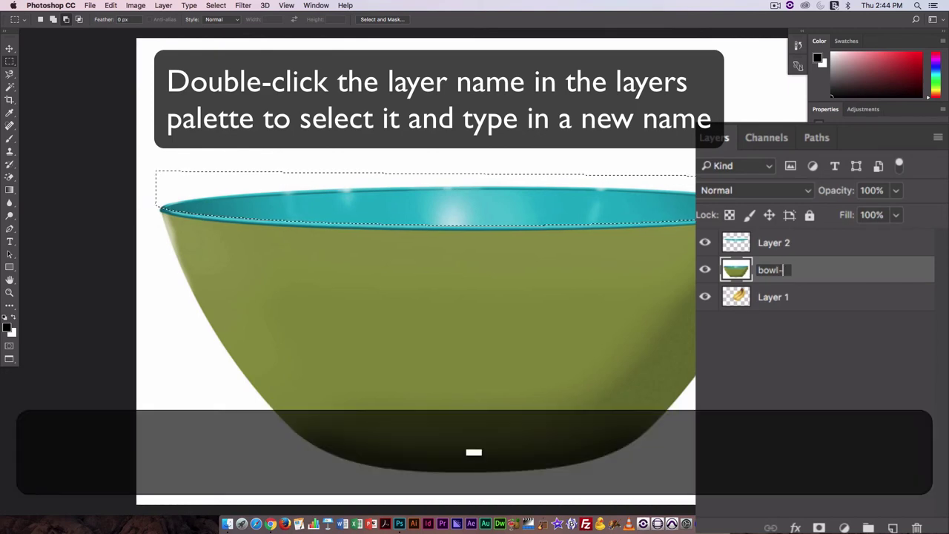
text(front)
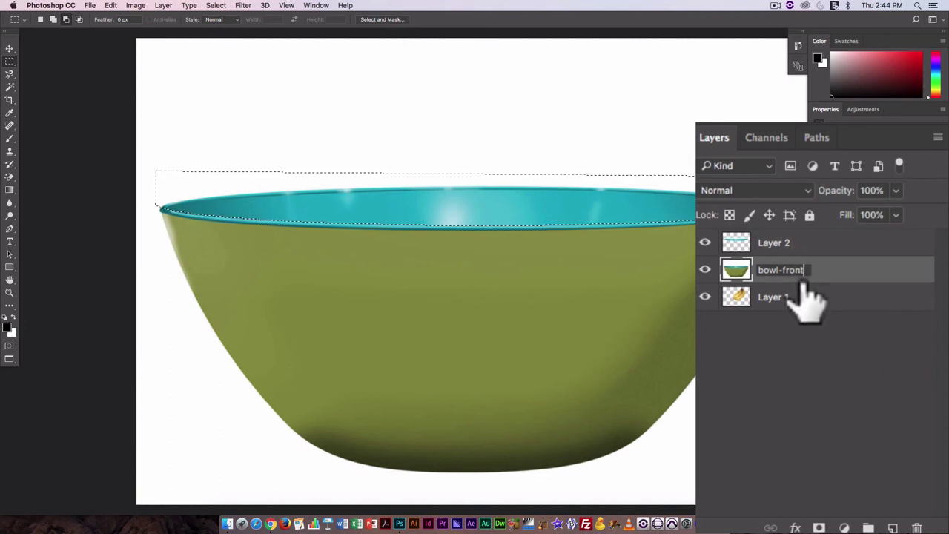
click(769, 299)
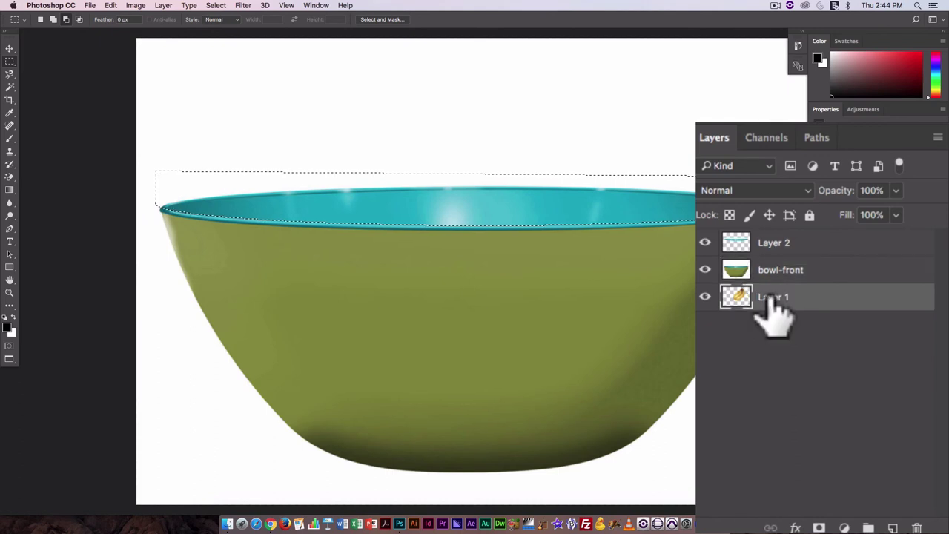
Step: Rename Layer 1 to 'bananas' and Layer 2 to 'bowl inside'
double_click(771, 298)
text(bana)
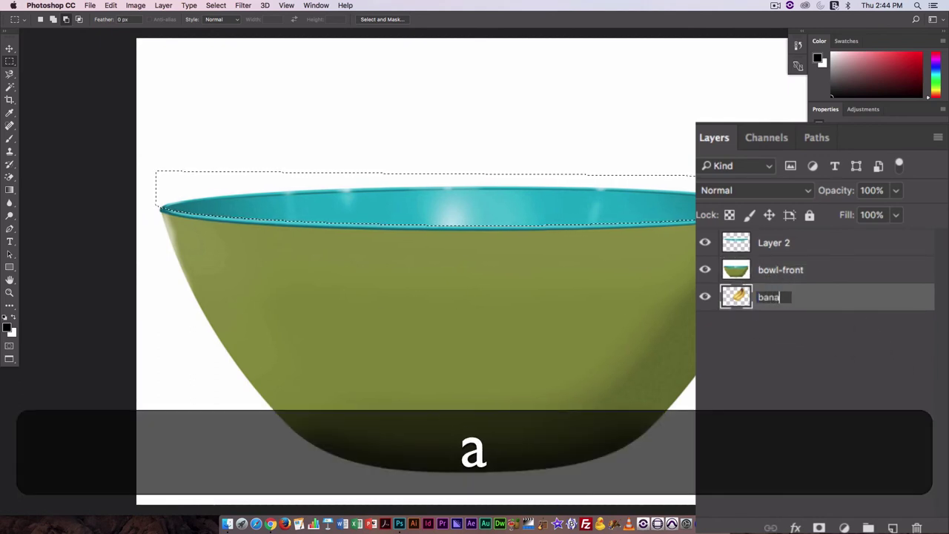
text(nas)
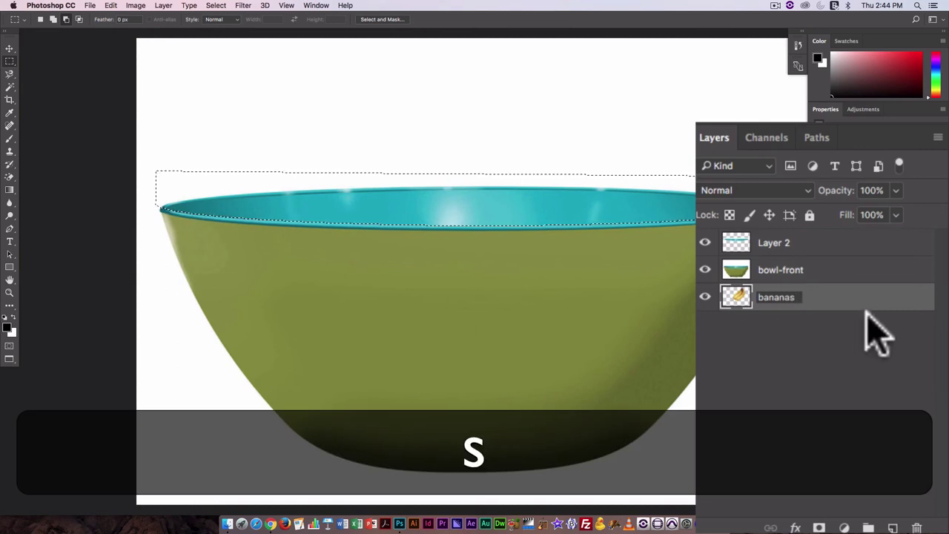
click(884, 359)
double_click(790, 244)
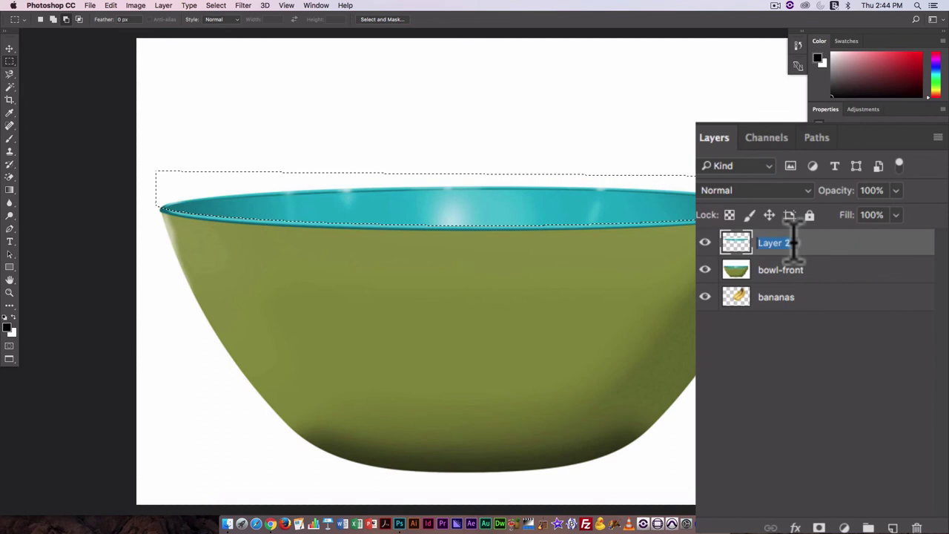
text(bo)
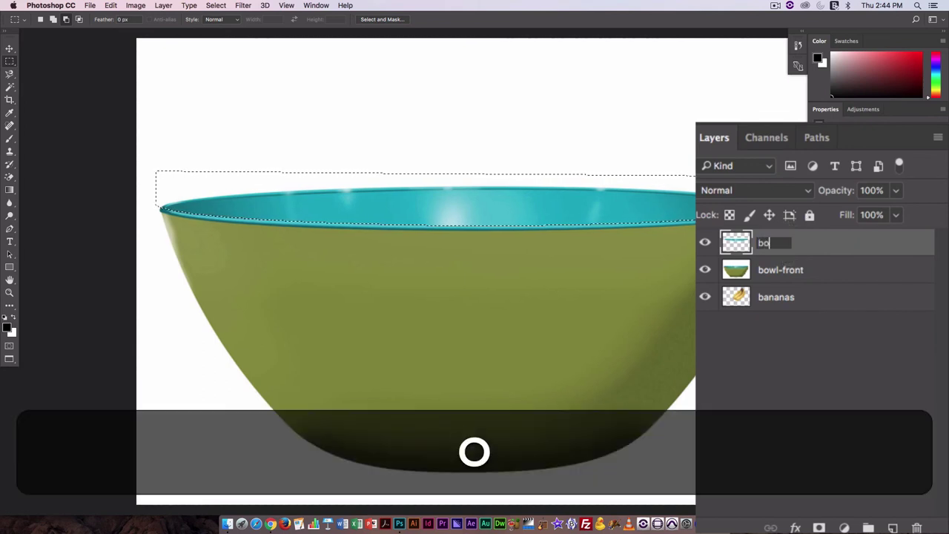
text(wl inside)
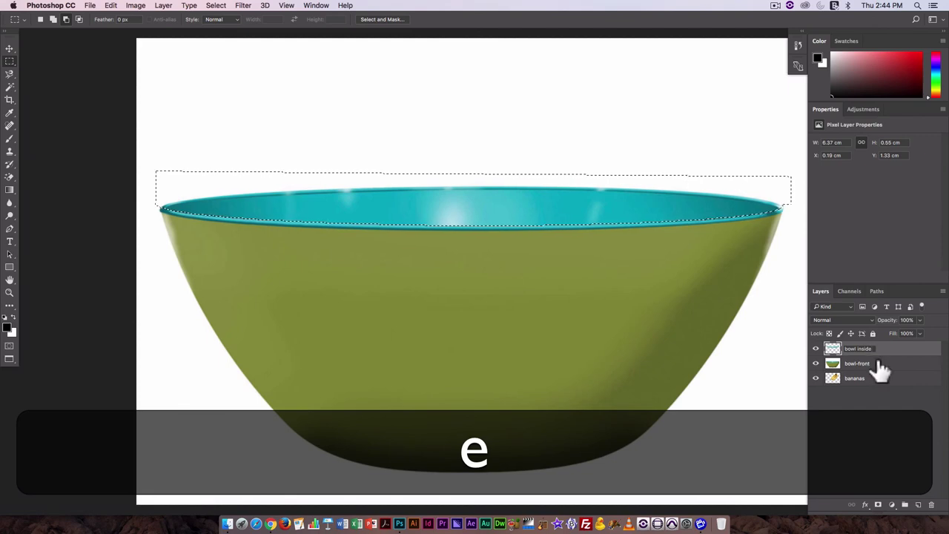
click(872, 393)
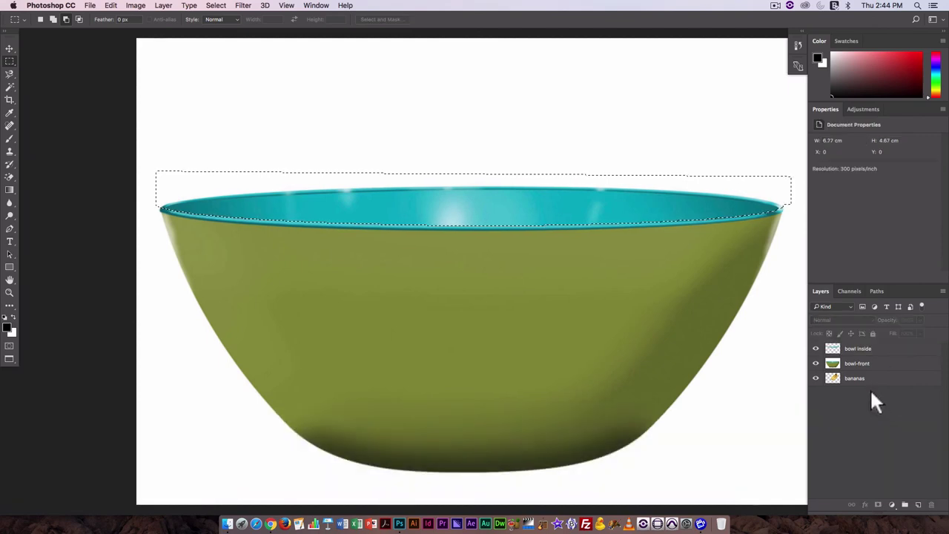
Step: Hide bowl inside, delete the selected strip above the rim from bowl-front, and deselect
click(817, 363)
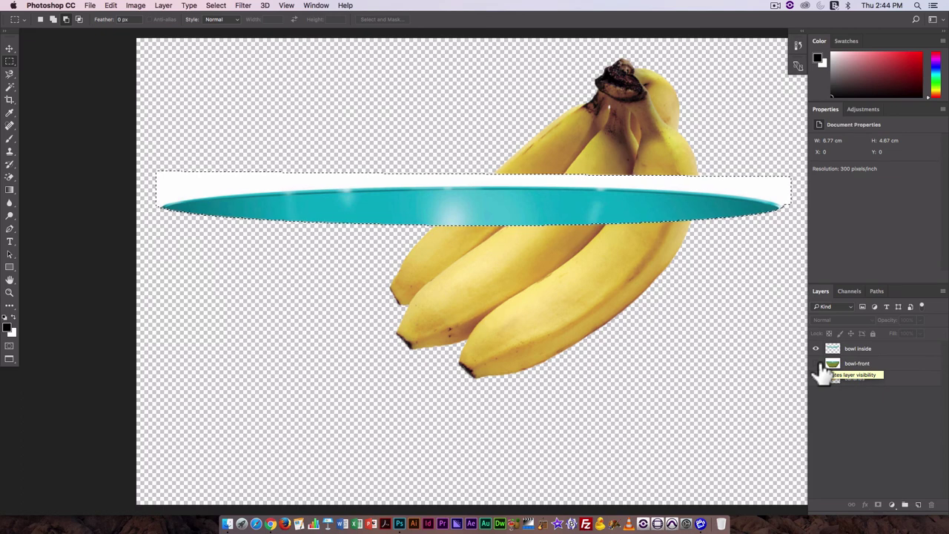
click(816, 349)
alt+click(817, 364)
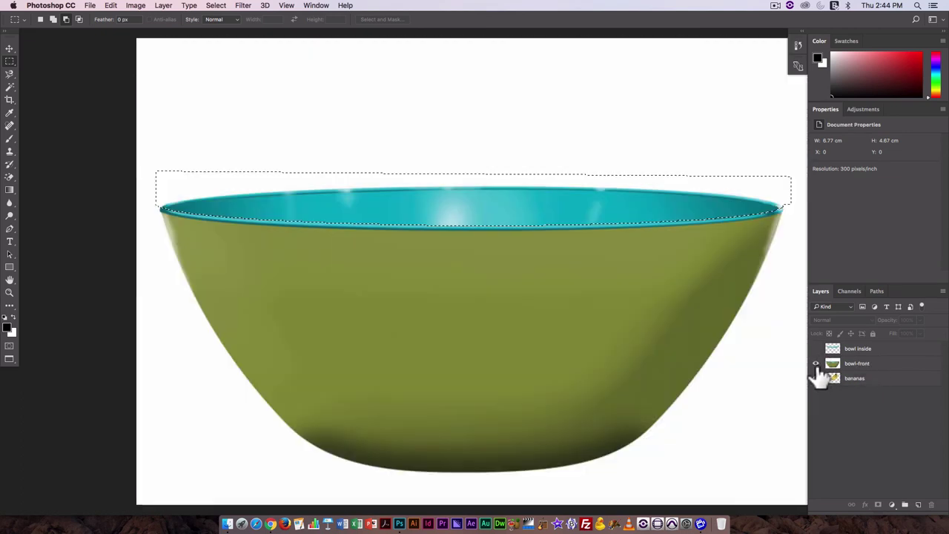
click(817, 378)
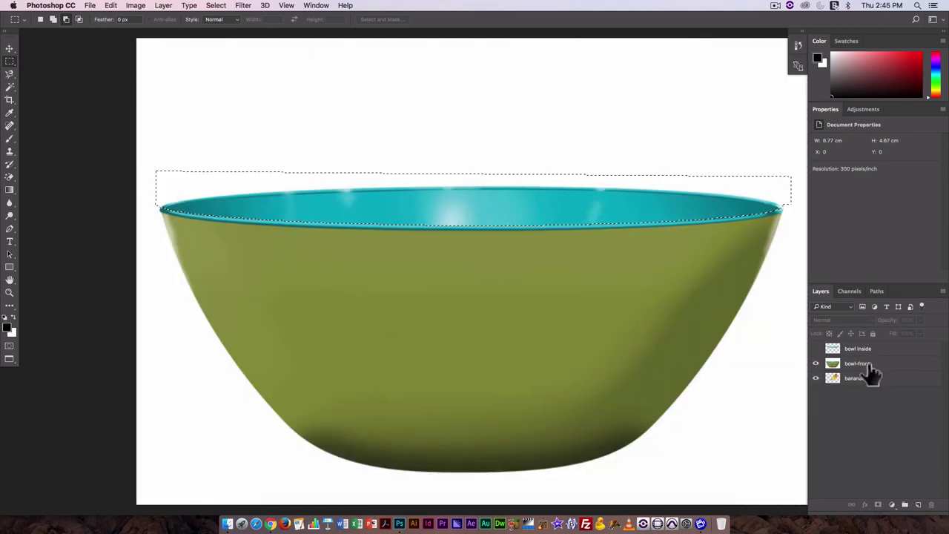
click(869, 365)
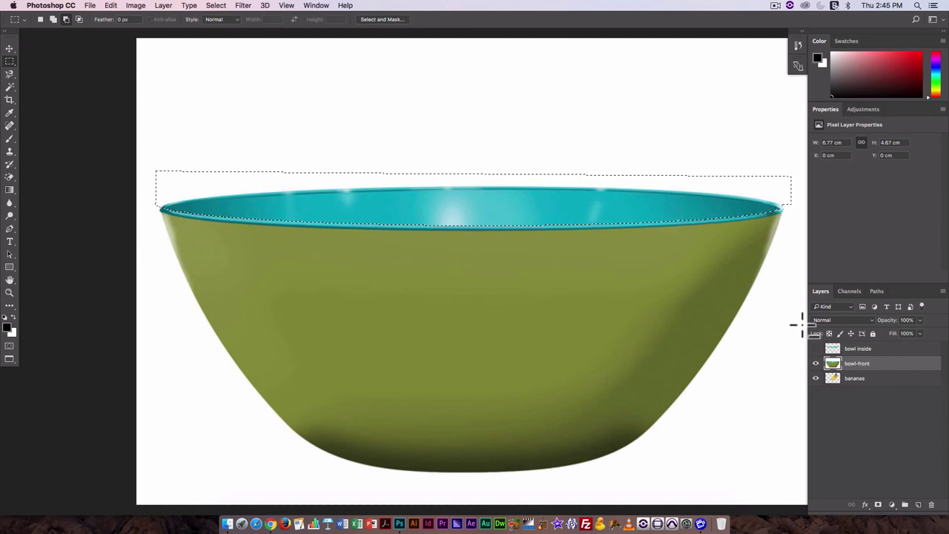
key(BackSpace)
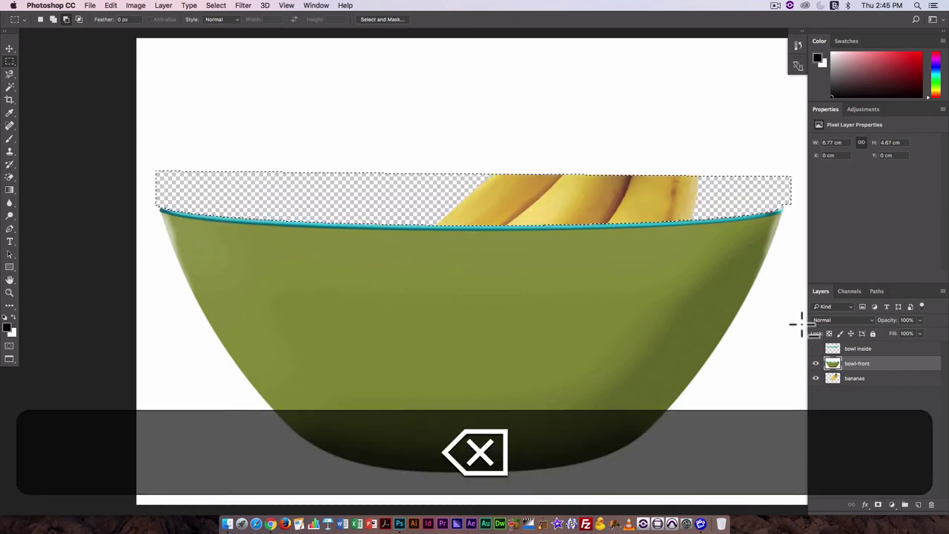
key(super+d)
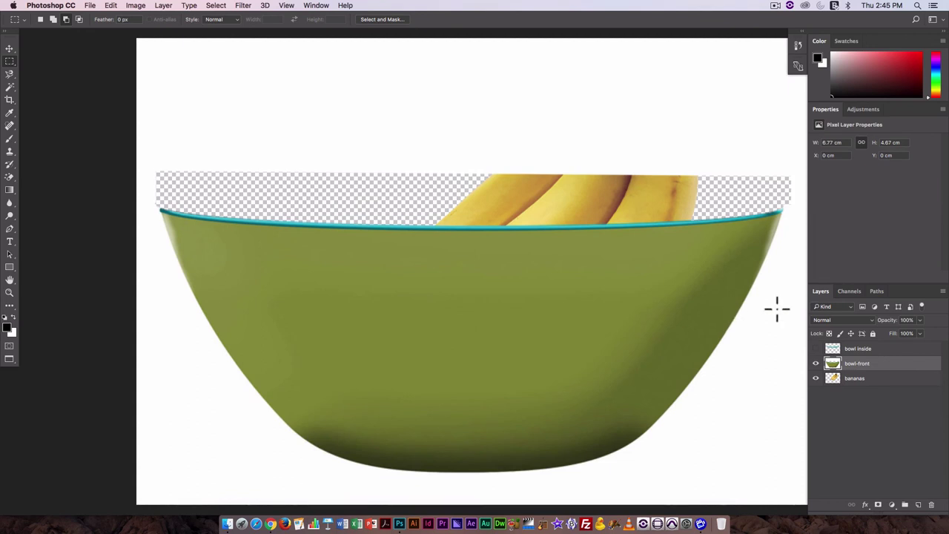
Step: Move bowl inside below bananas and pick the Magic Eraser, dismissing the hidden-layer warning
click(856, 347)
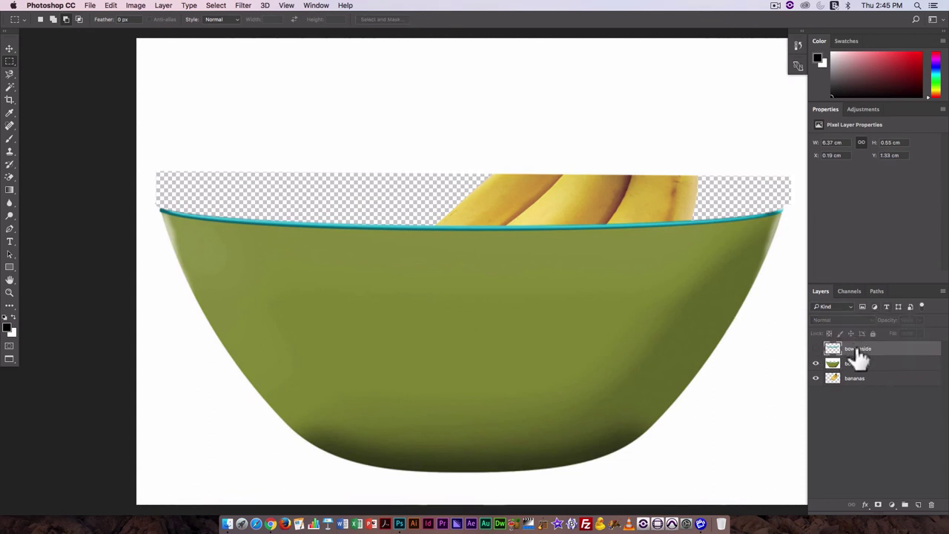
drag(861, 358, 861, 394)
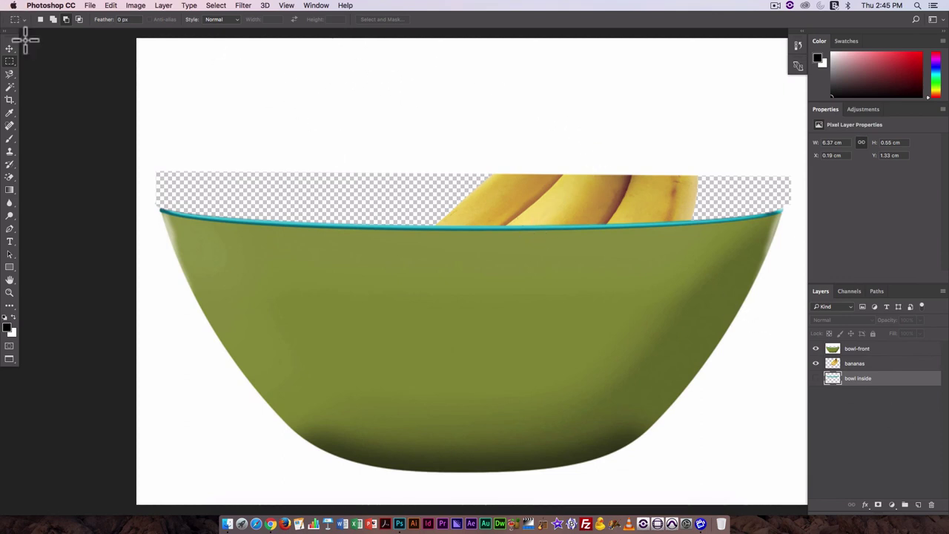
click(11, 176)
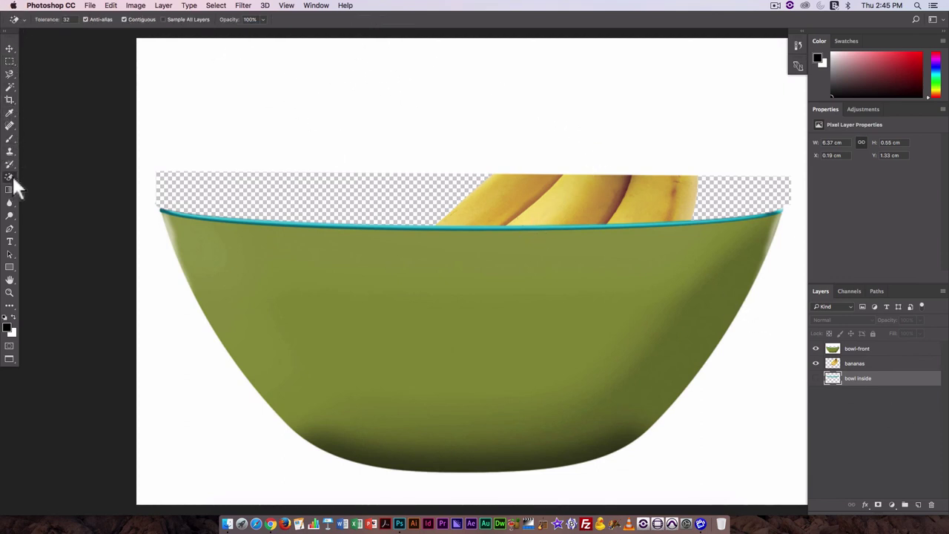
click(268, 107)
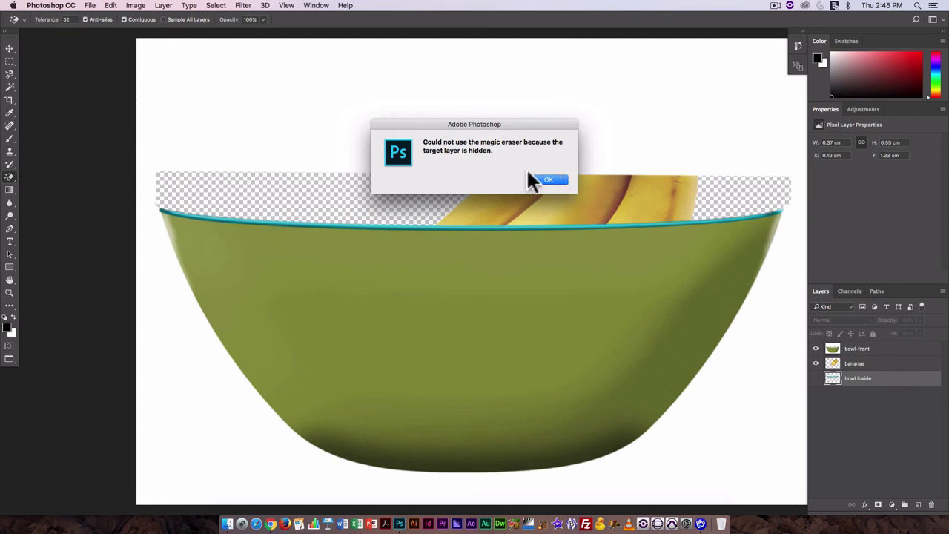
click(547, 179)
Step: Erase bowl-front's white background, then make bowl inside visible and active
click(859, 349)
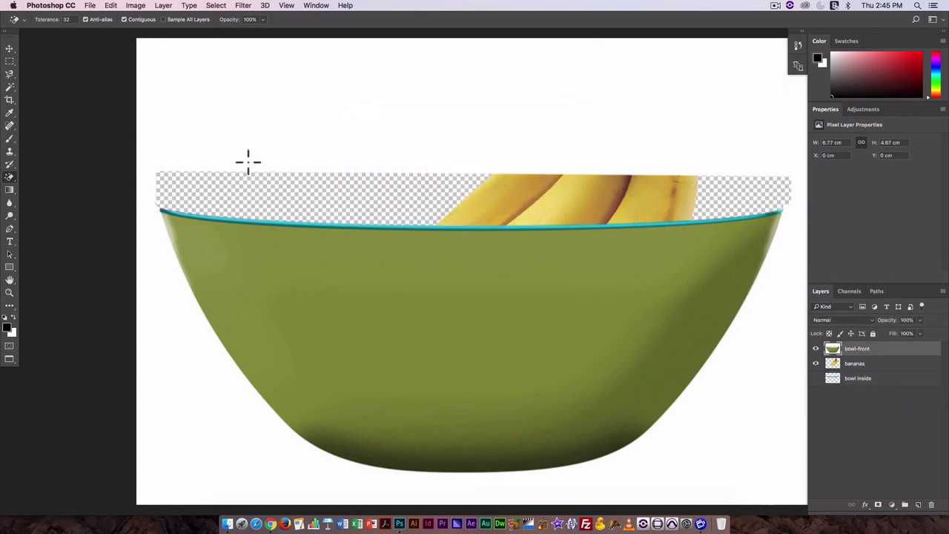
click(307, 135)
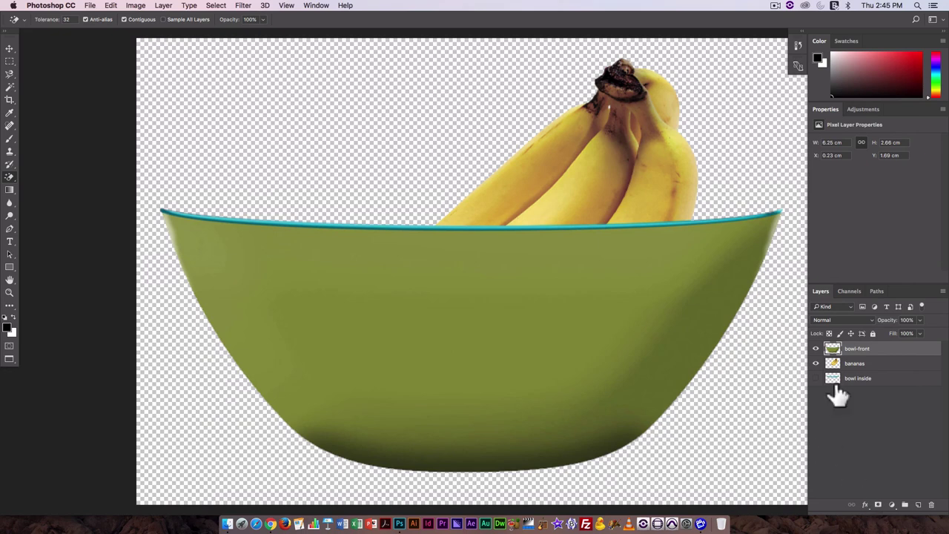
click(816, 378)
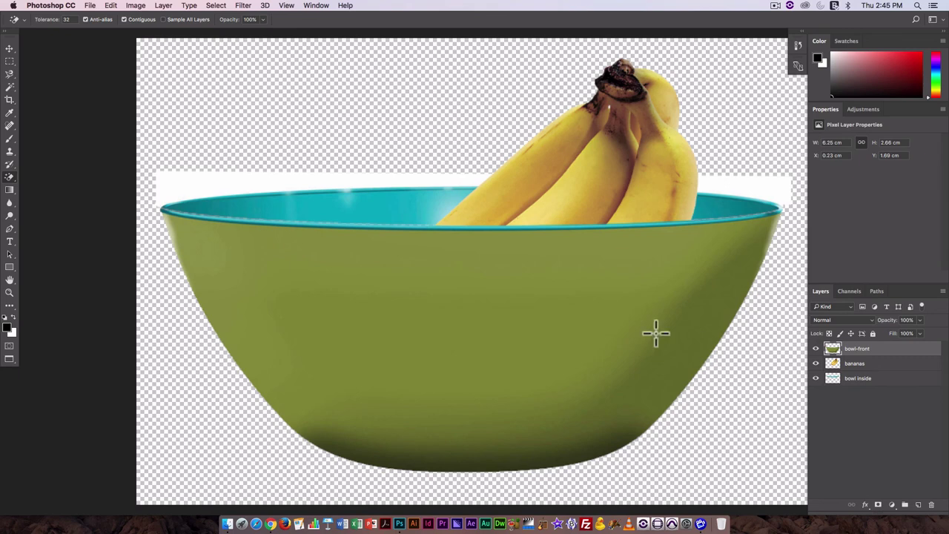
click(860, 380)
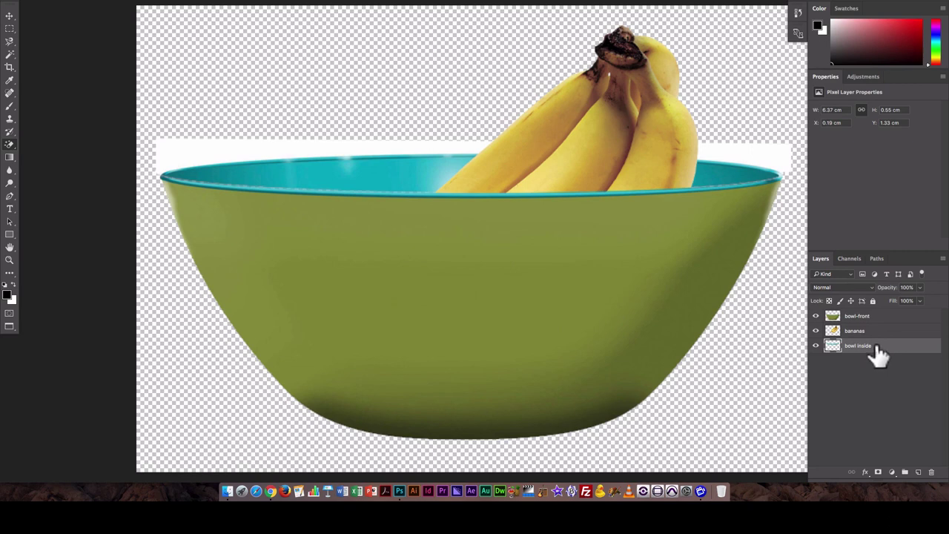
Step: Nudge bowl inside down one pixel with the Move tool, to X 0.19 cm, Y 1.34 cm
key(v)
key(Down)
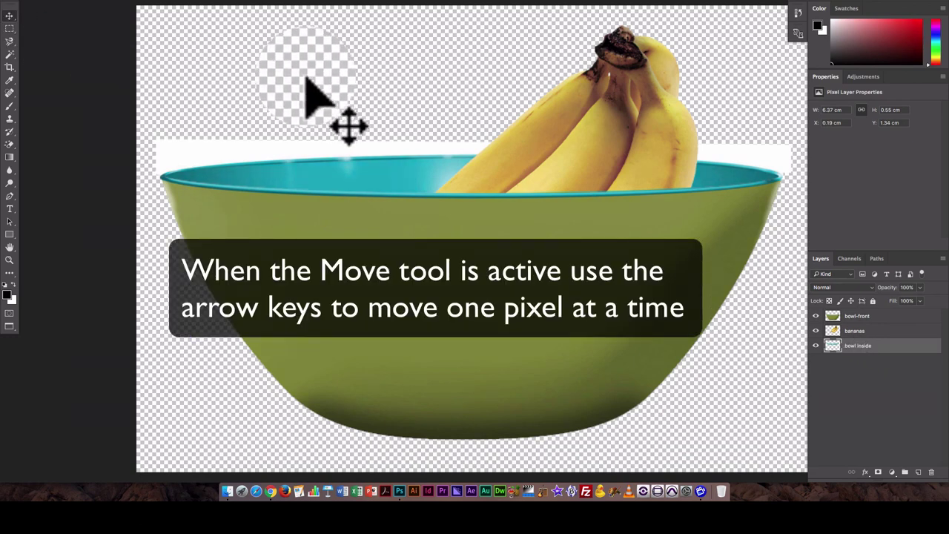
key(Down)
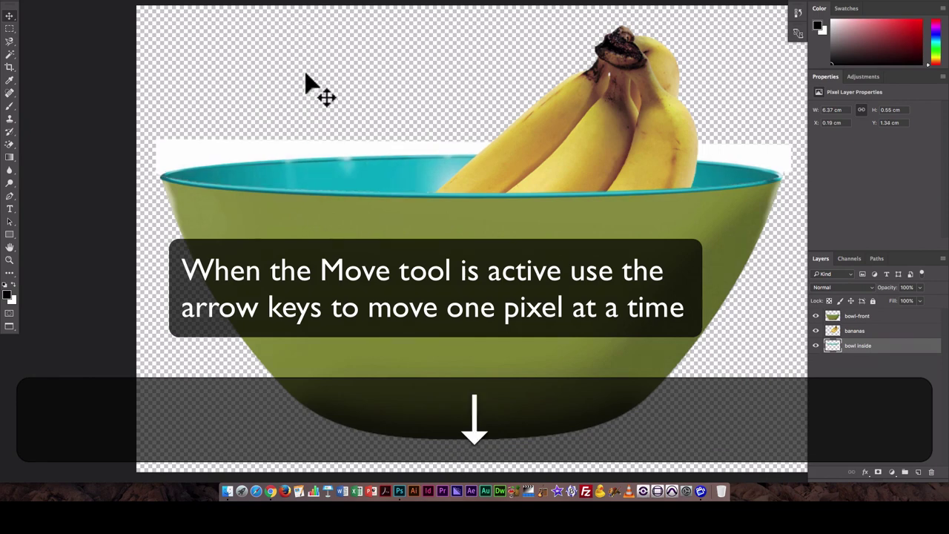
key(Up)
key(Down)
key(Up)
key(Down)
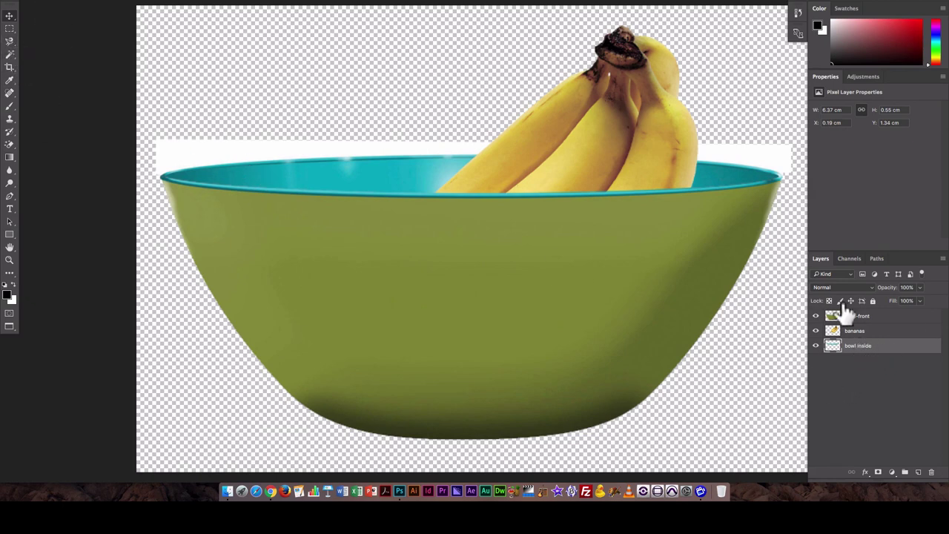
Step: Select the white strip behind the rim with the Magic Wand (tolerance 12) and delete it from bowl inside
click(11, 53)
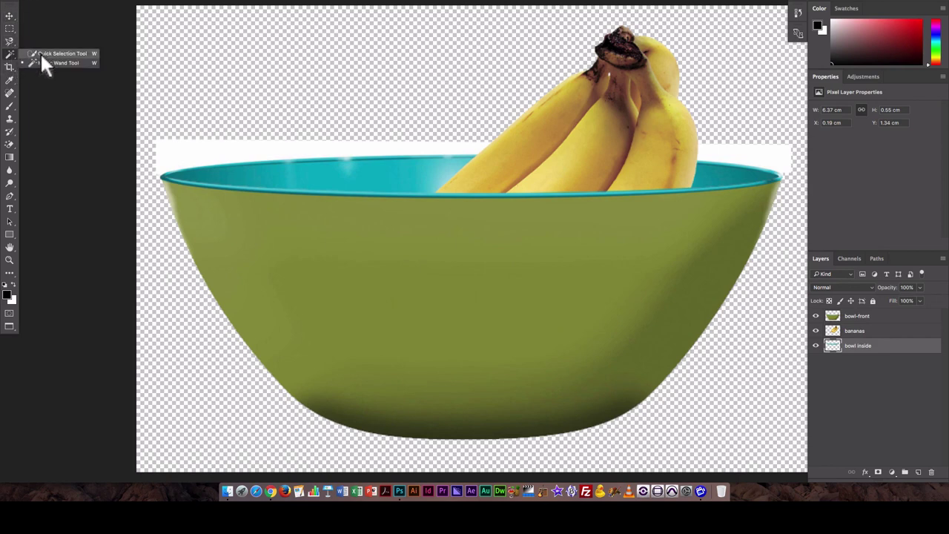
click(50, 63)
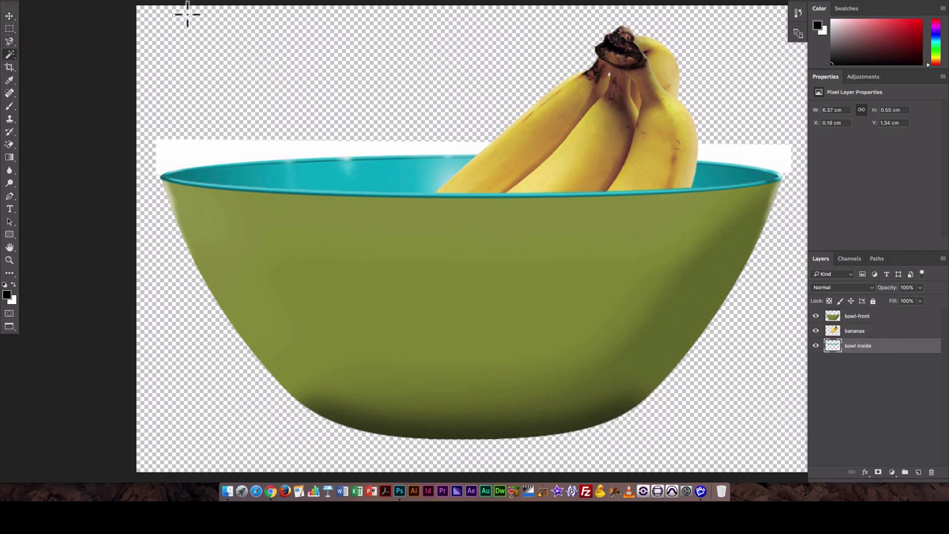
click(222, 155)
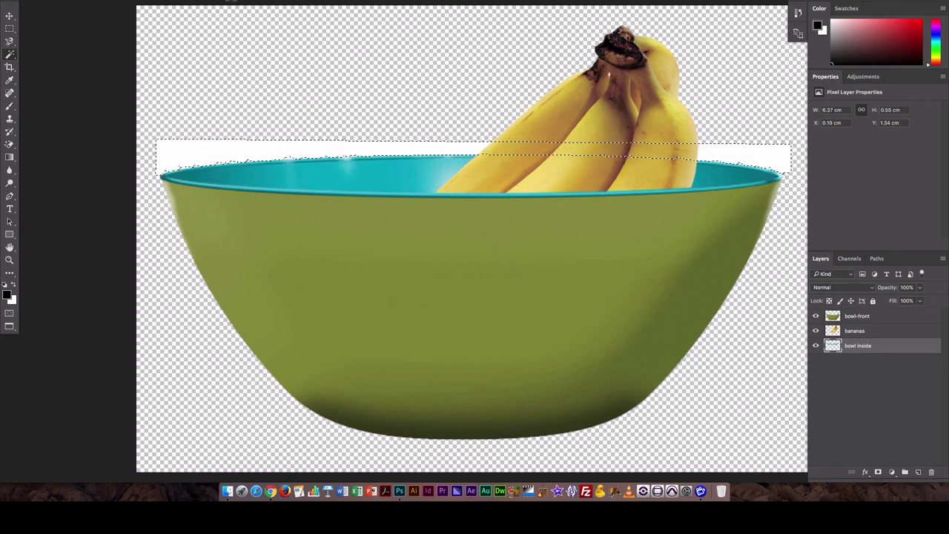
text(12)
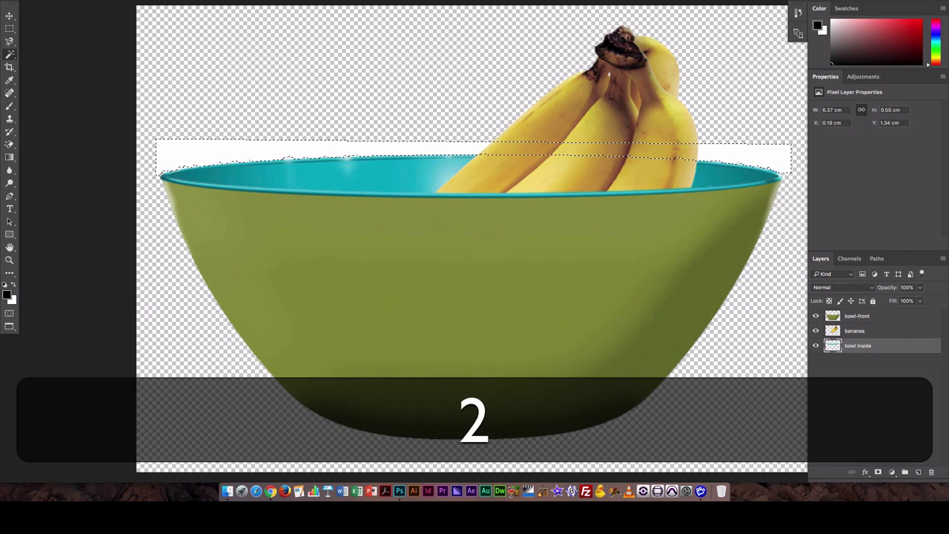
key(Return)
key(super+d)
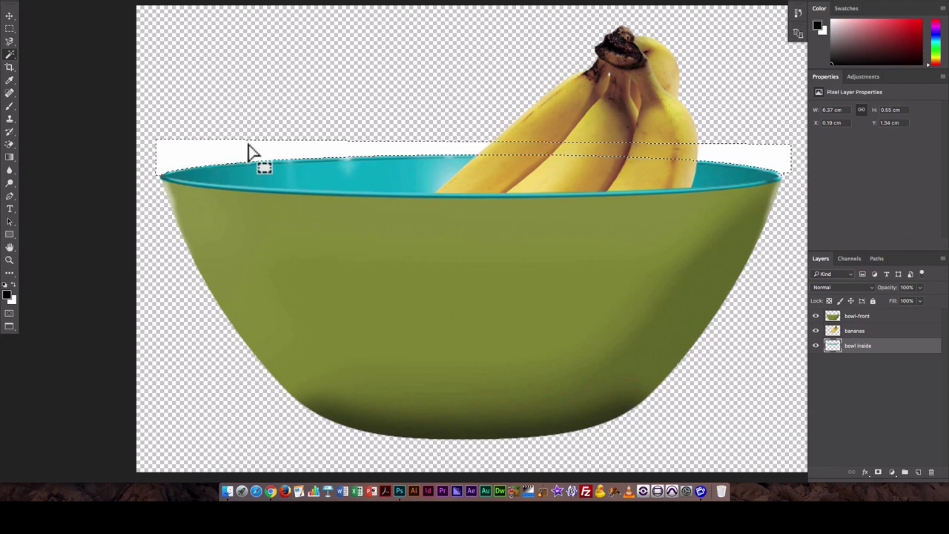
key(BackSpace)
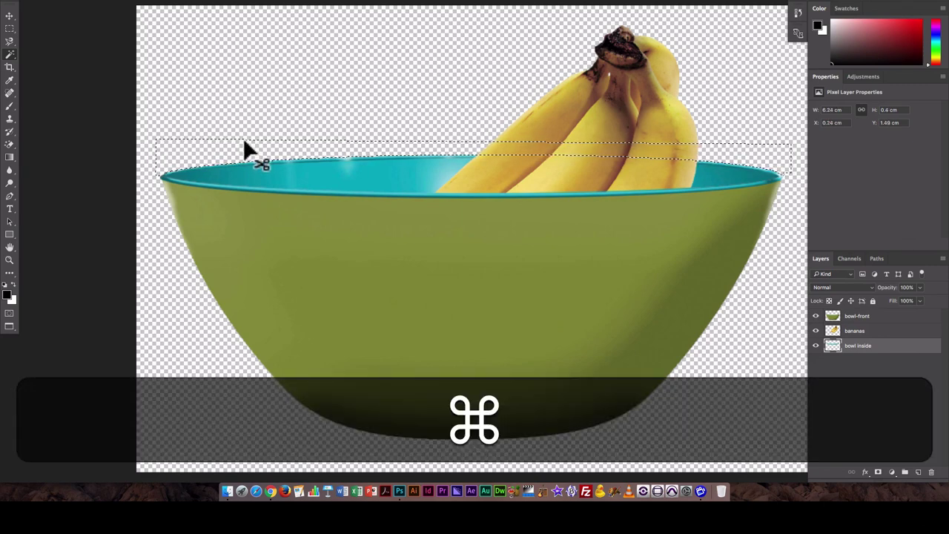
key(super+d)
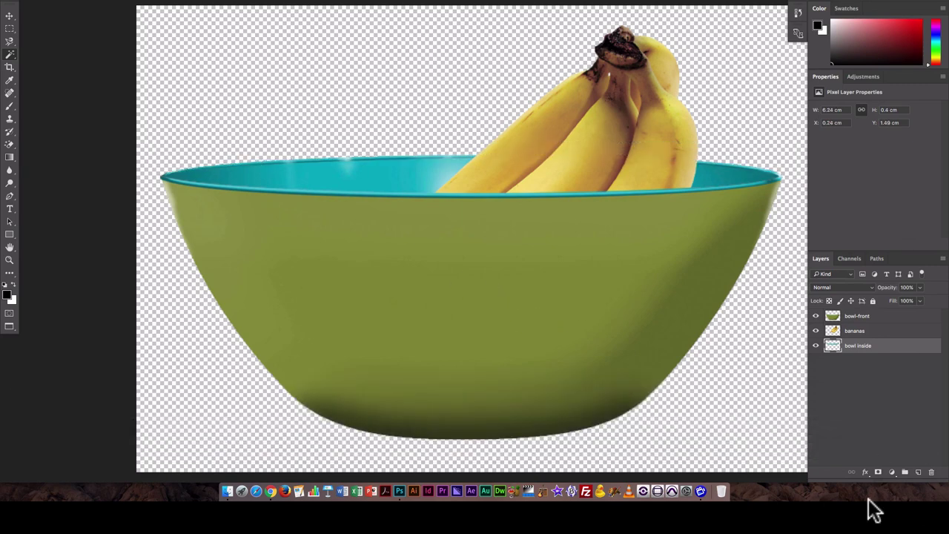